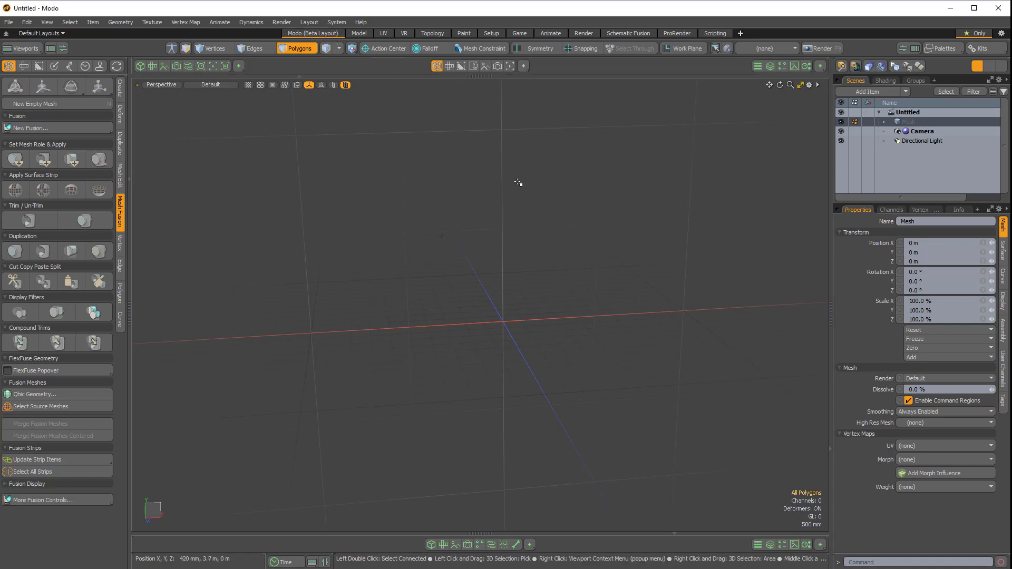
Open the right, left and lower preset-browser viewports from the viewport pie menu
{"action": "key", "text": "ctrl+space"}
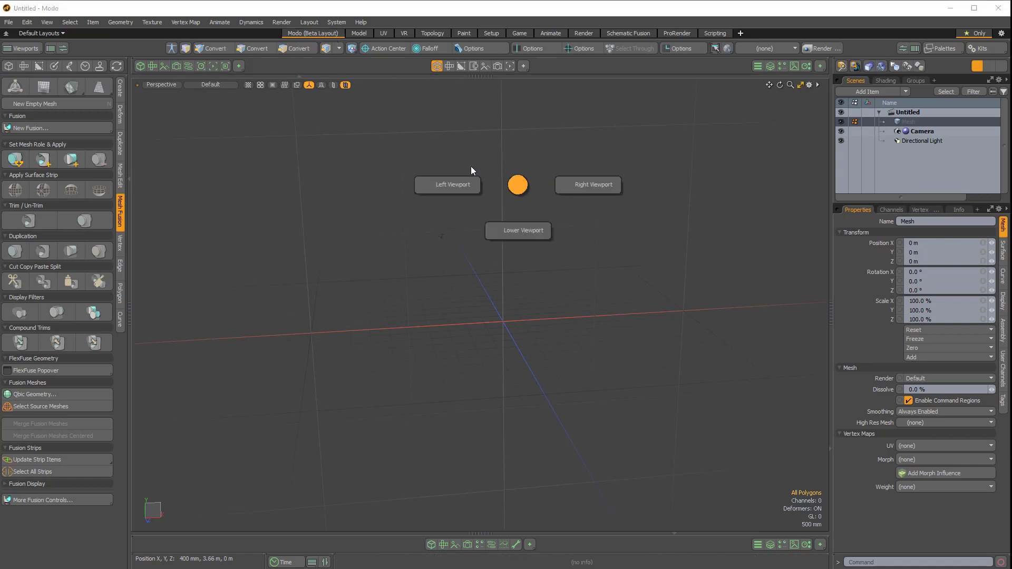
{"action": "left_click", "coordinate": [590, 185]}
{"action": "key", "text": "ctrl+space"}
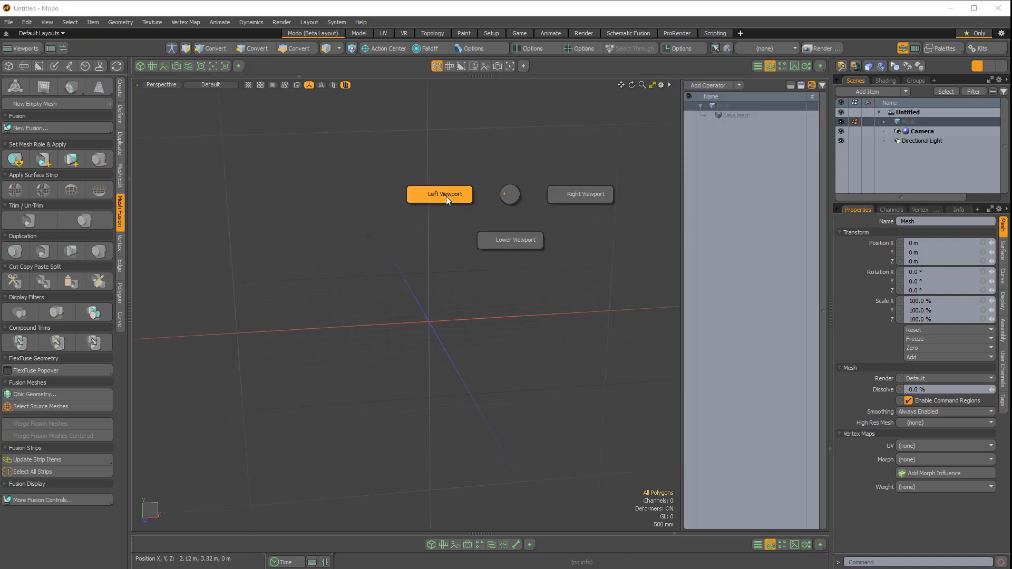
{"action": "left_click", "coordinate": [446, 195]}
{"action": "key", "text": "ctrl+space"}
{"action": "left_click", "coordinate": [464, 259]}
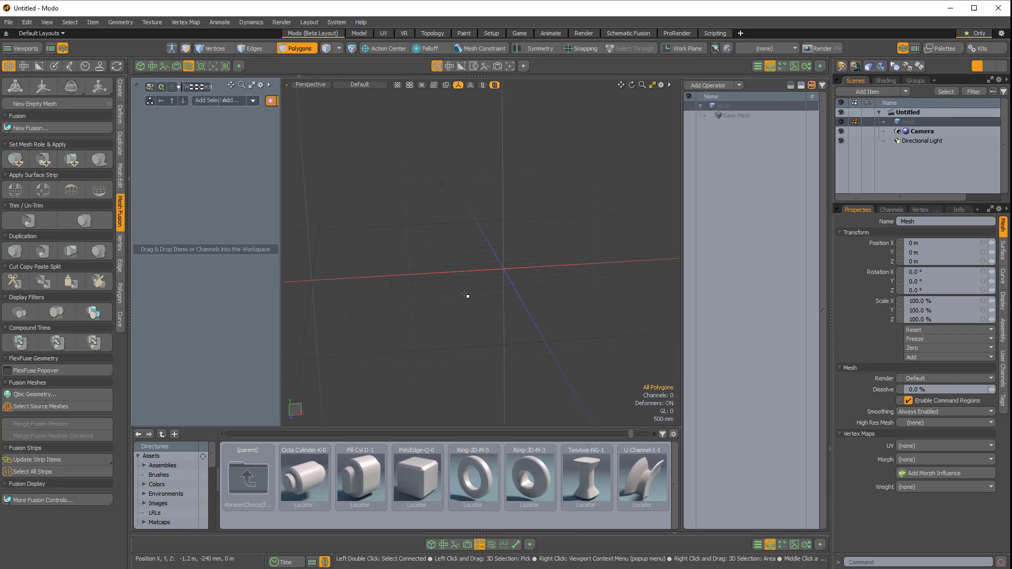
Close the lower preset browser and the left viewport again, leaving the right viewport open
{"action": "key", "text": "ctrl+space"}
{"action": "left_click", "coordinate": [475, 285]}
{"action": "key", "text": "ctrl+space"}
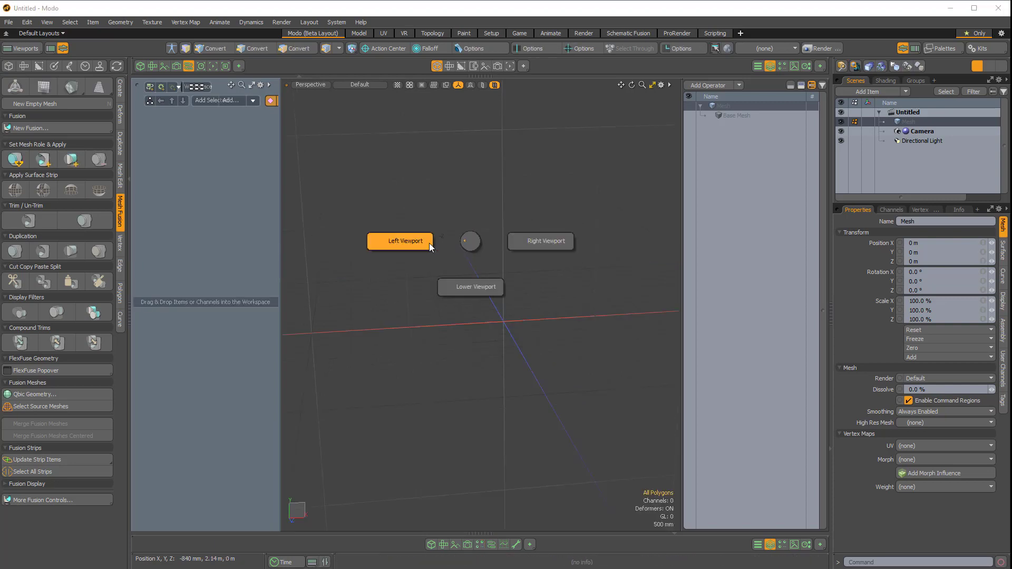
{"action": "left_click", "coordinate": [417, 248]}
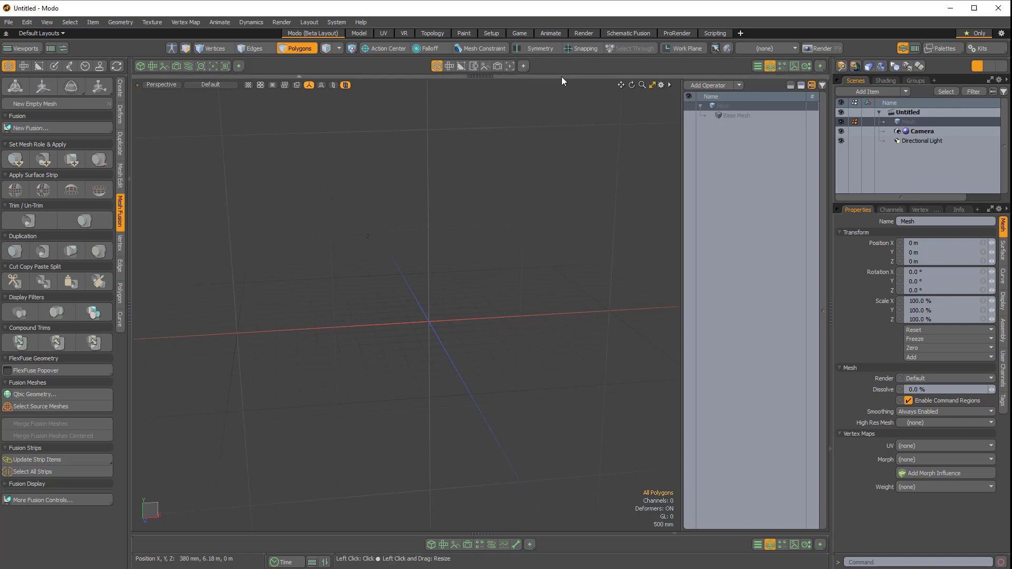
{"action": "left_click", "coordinate": [546, 77]}
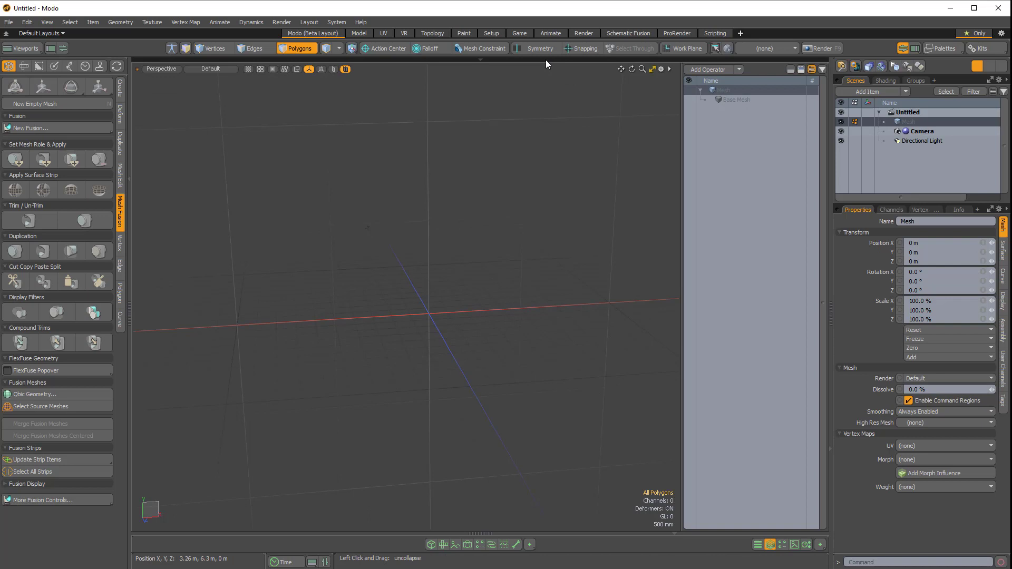
{"action": "left_click", "coordinate": [501, 60]}
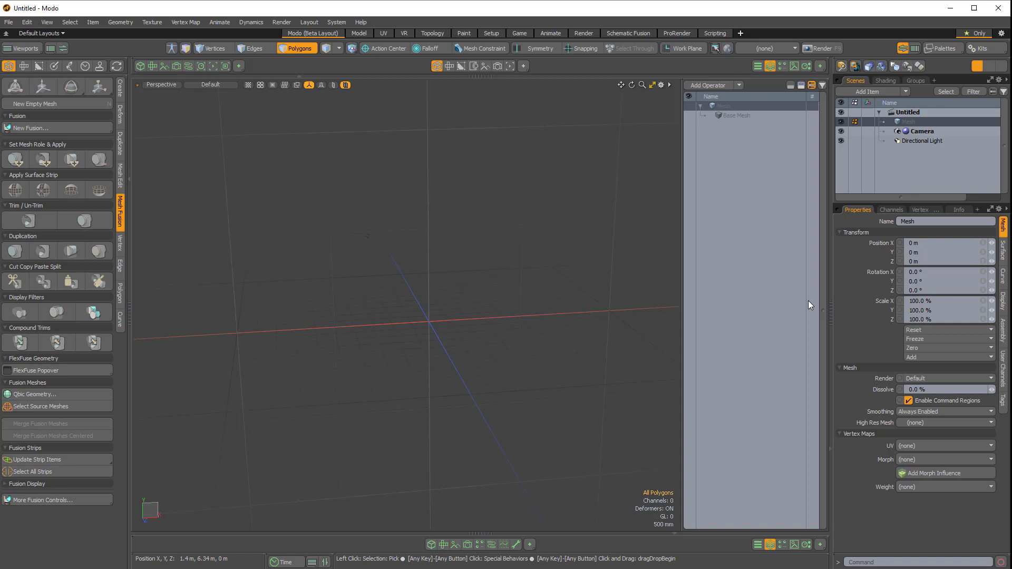
{"action": "left_click", "coordinate": [758, 66]}
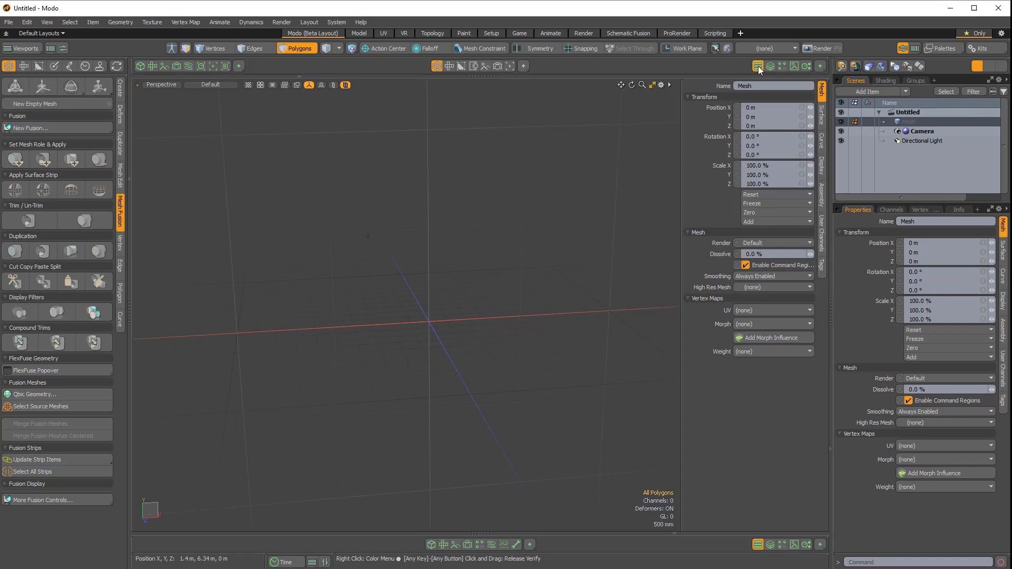
{"action": "left_click", "coordinate": [783, 64]}
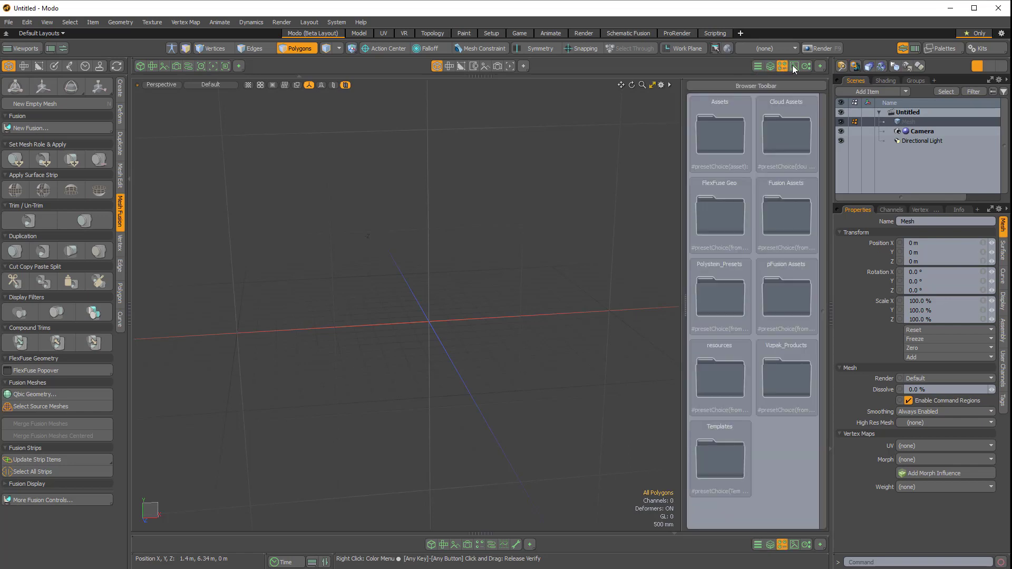
{"action": "left_click", "coordinate": [794, 65]}
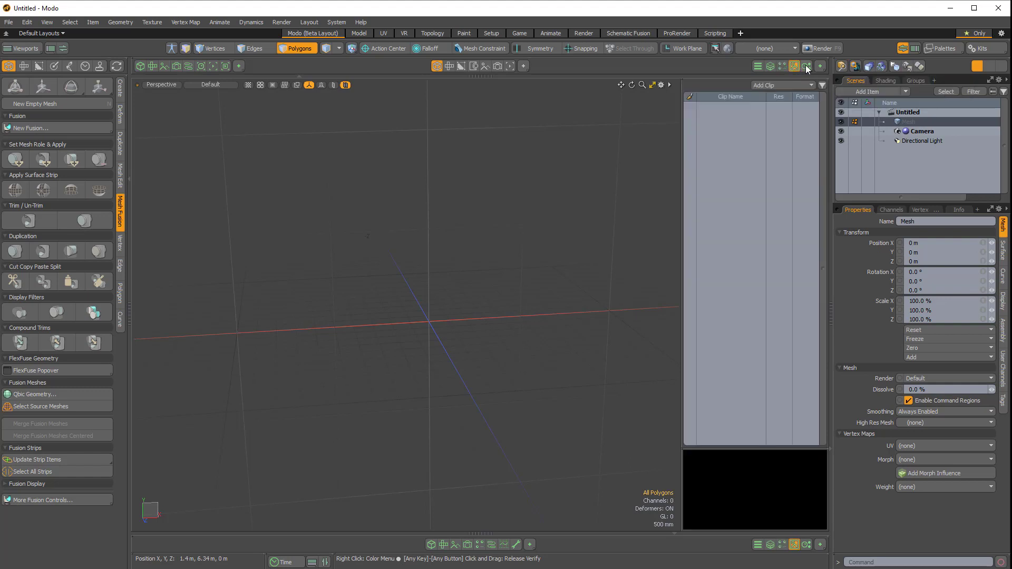
{"action": "left_click", "coordinate": [806, 65]}
{"action": "left_click", "coordinate": [771, 66]}
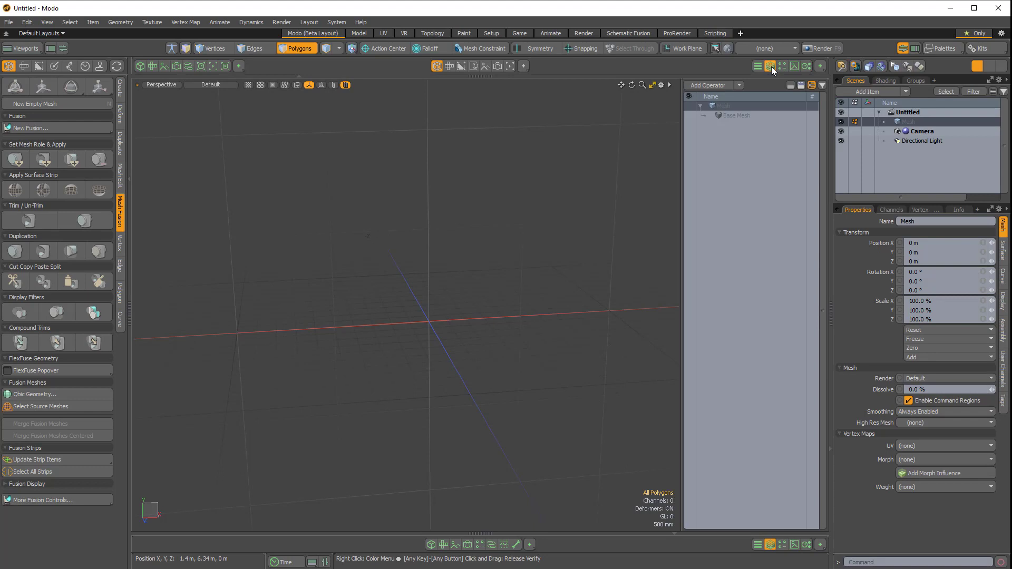
Set the Custom A, Custom B and Custom C viewport buttons to Expanded
{"action": "left_click", "coordinate": [821, 66]}
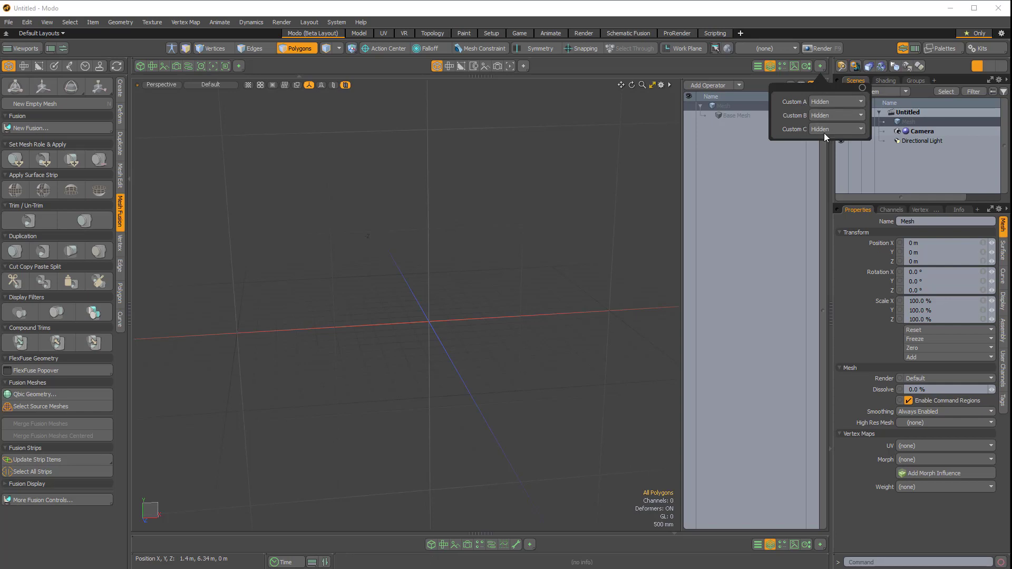
{"action": "left_click", "coordinate": [828, 101]}
{"action": "left_click", "coordinate": [824, 110]}
{"action": "left_click", "coordinate": [824, 116]}
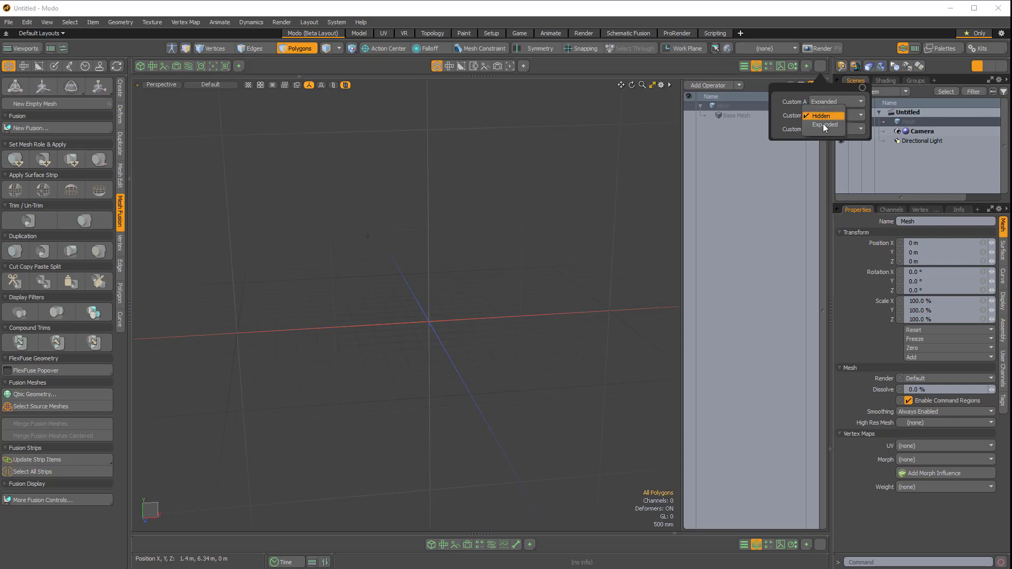
{"action": "left_click", "coordinate": [824, 124]}
{"action": "left_click", "coordinate": [824, 129]}
{"action": "left_click", "coordinate": [824, 136]}
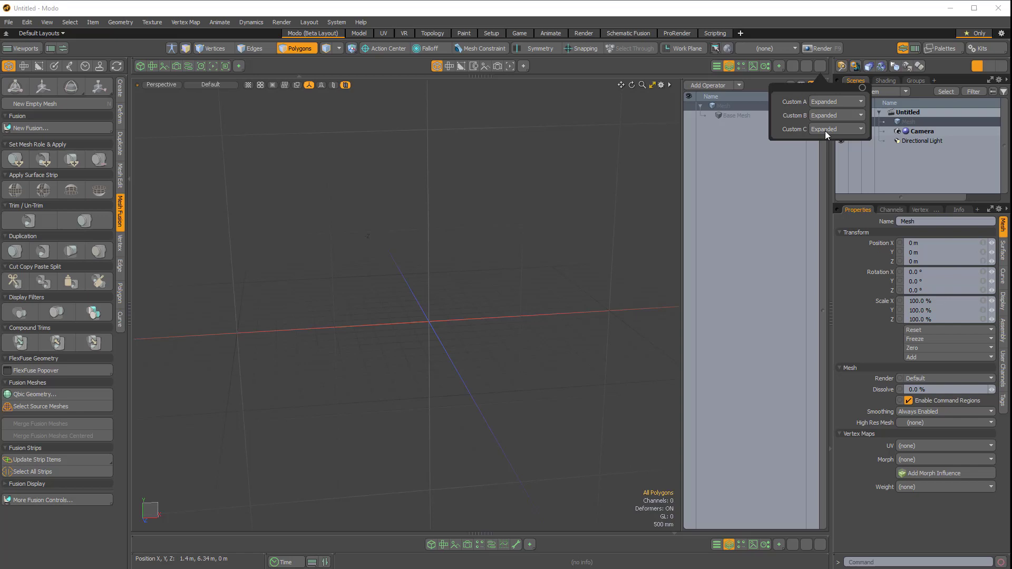
Switch the right viewport to Custom A and set its type to Application > Form View
{"action": "left_click", "coordinate": [794, 65]}
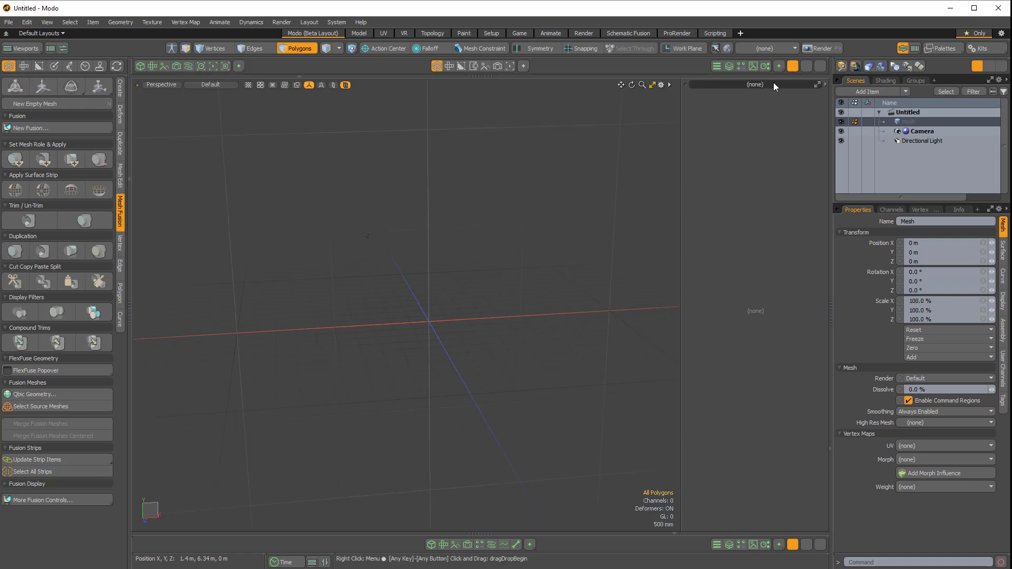
{"action": "left_click", "coordinate": [826, 84]}
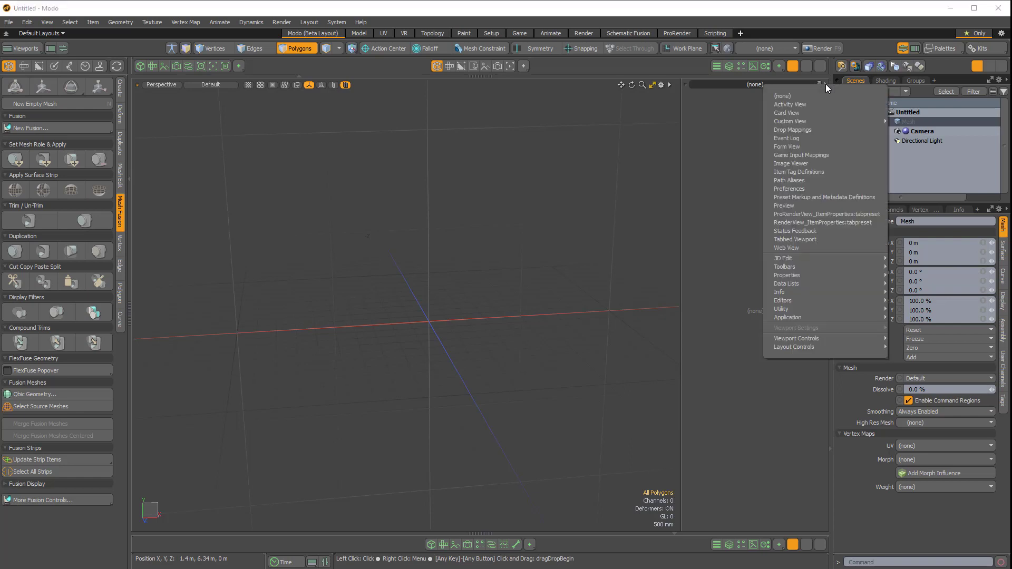
{"action": "mouse_move", "coordinate": [811, 319]}
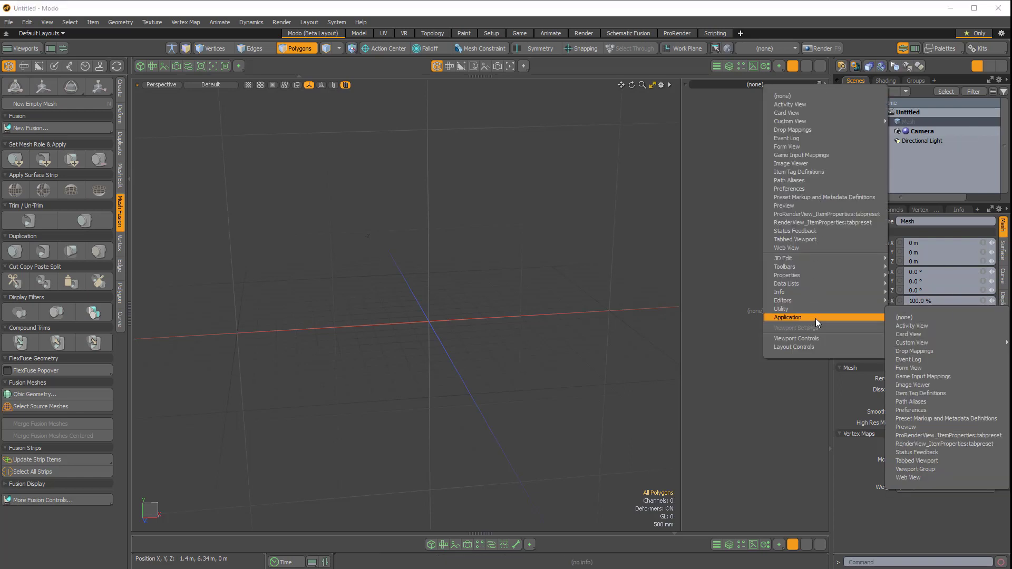
{"action": "left_click", "coordinate": [915, 369]}
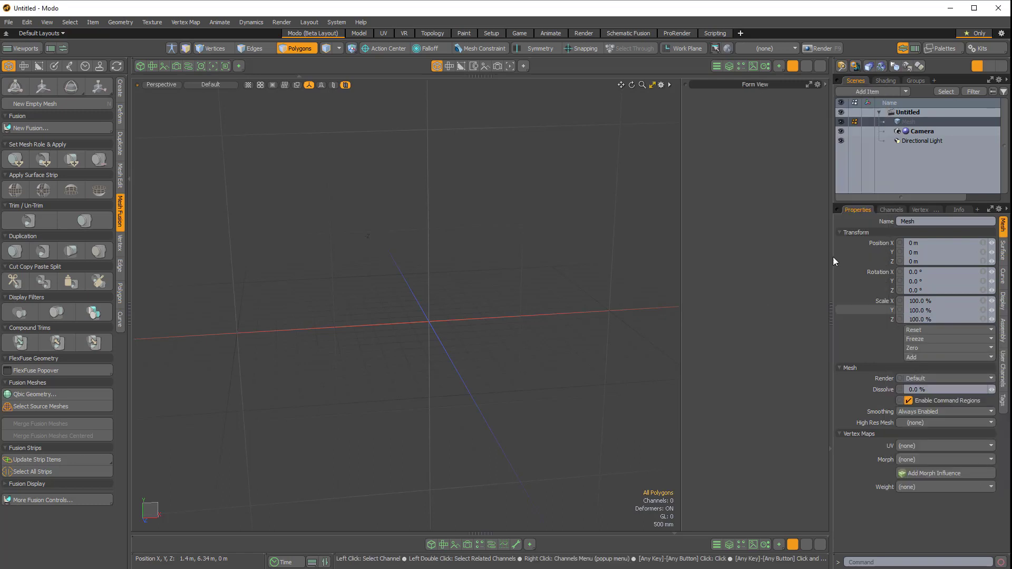
Set the Form View's Exports option to the Snaps and Precision Palette form
{"action": "left_click", "coordinate": [760, 84]}
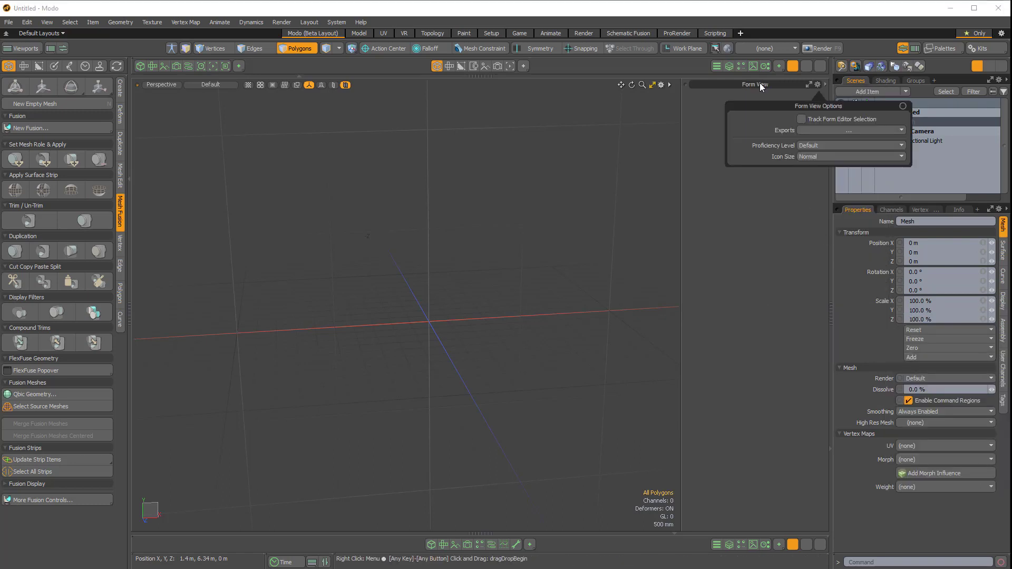
{"action": "left_click", "coordinate": [852, 130]}
{"action": "scroll", "coordinate": [871, 456], "scroll_direction": "down", "scroll_amount": 15}
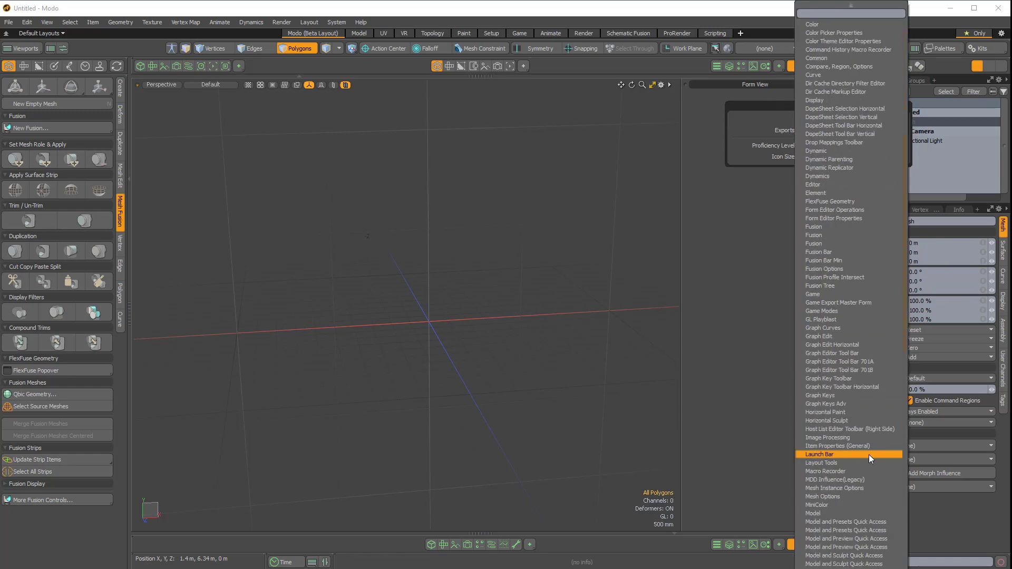
{"action": "scroll", "coordinate": [868, 448], "scroll_direction": "up", "scroll_amount": 5}
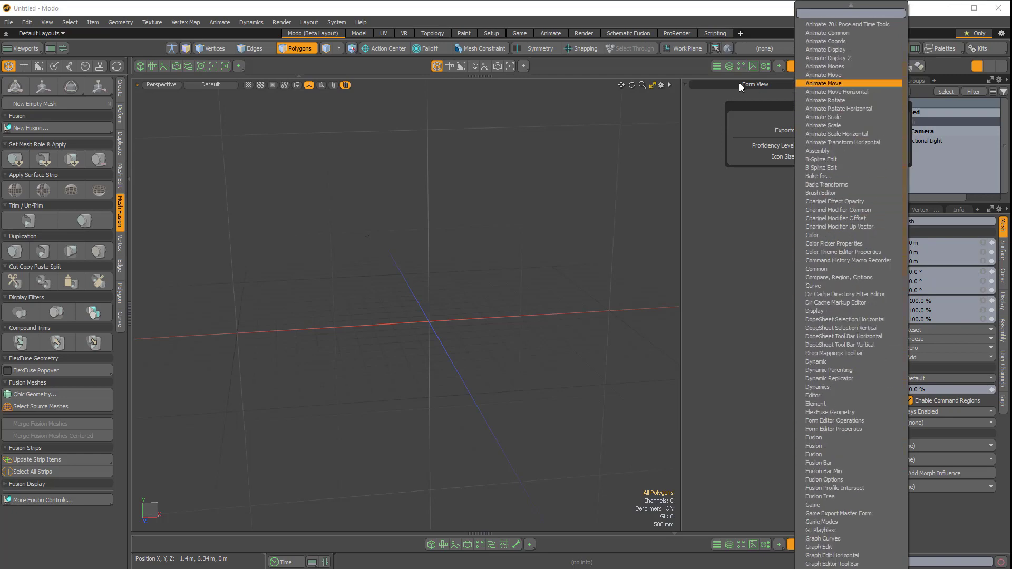
{"action": "scroll", "coordinate": [856, 93], "scroll_direction": "up", "scroll_amount": 7}
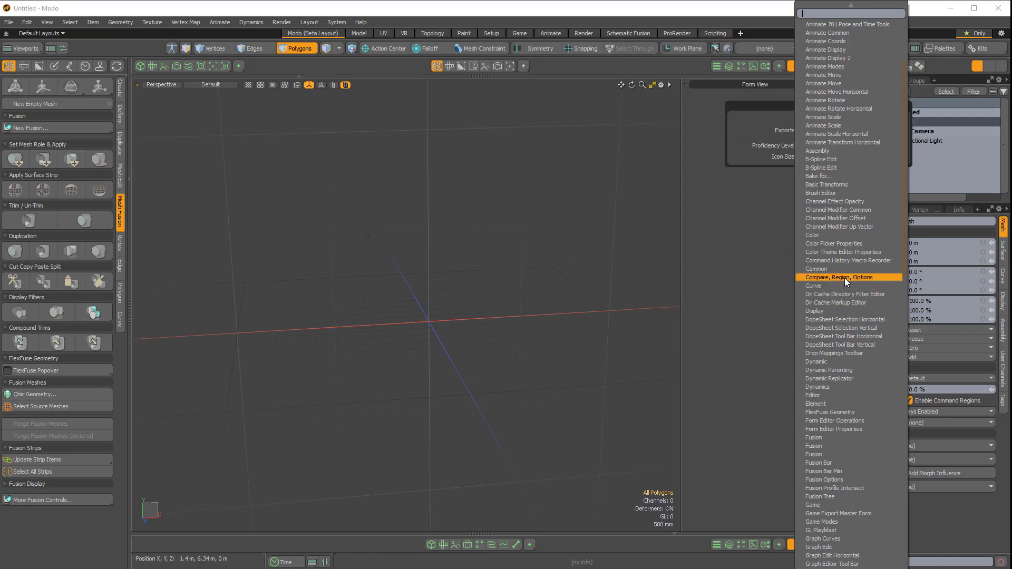
{"action": "scroll", "coordinate": [845, 277], "scroll_direction": "down", "scroll_amount": 3}
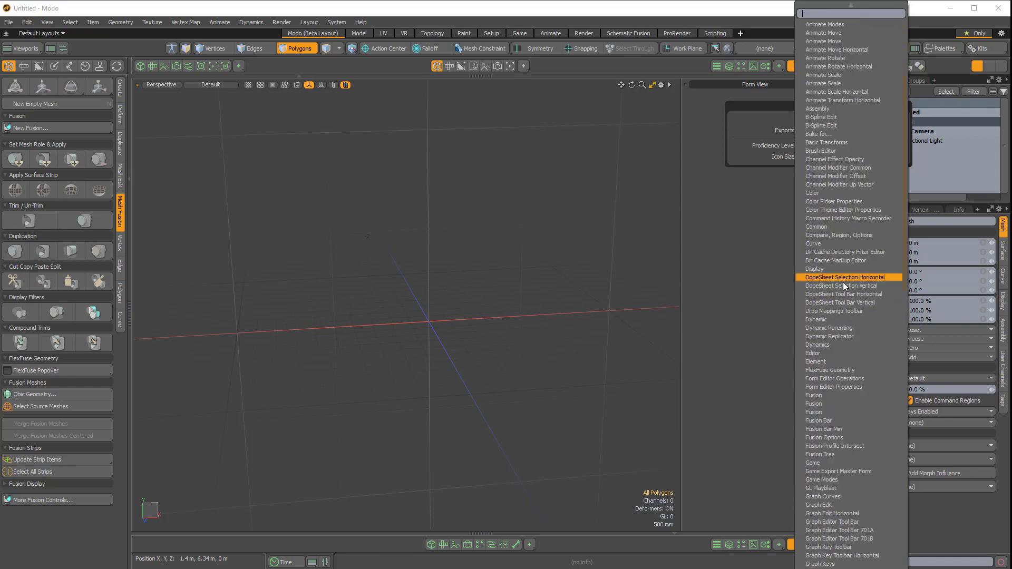
{"action": "scroll", "coordinate": [843, 283], "scroll_direction": "down", "scroll_amount": 20}
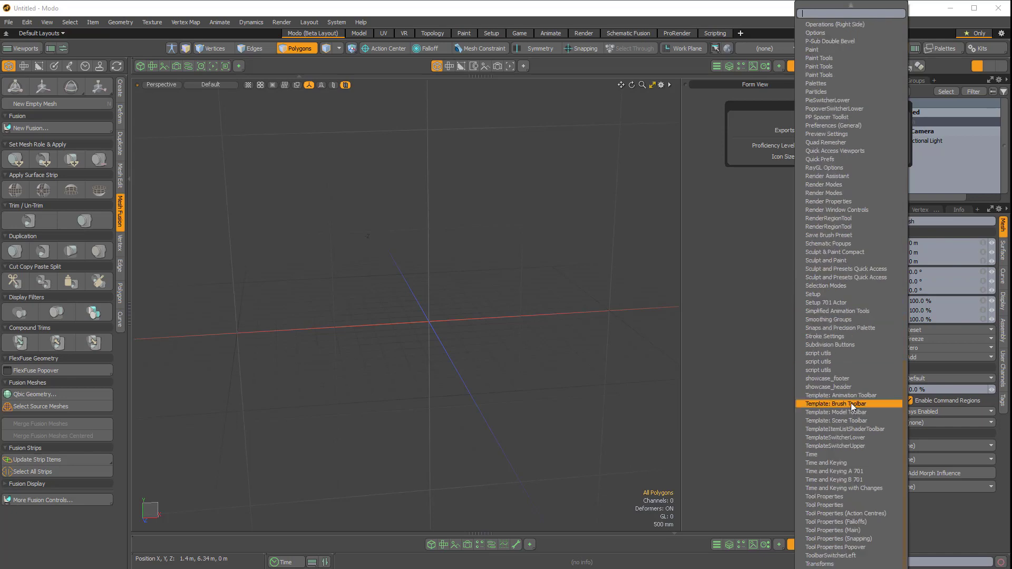
{"action": "scroll", "coordinate": [851, 406], "scroll_direction": "up", "scroll_amount": 5}
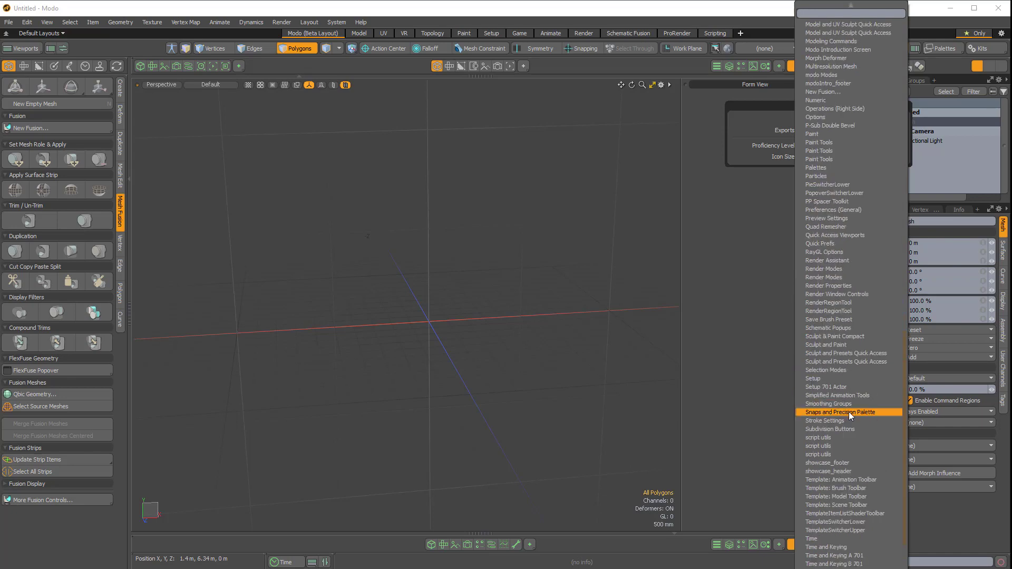
{"action": "left_click", "coordinate": [849, 412]}
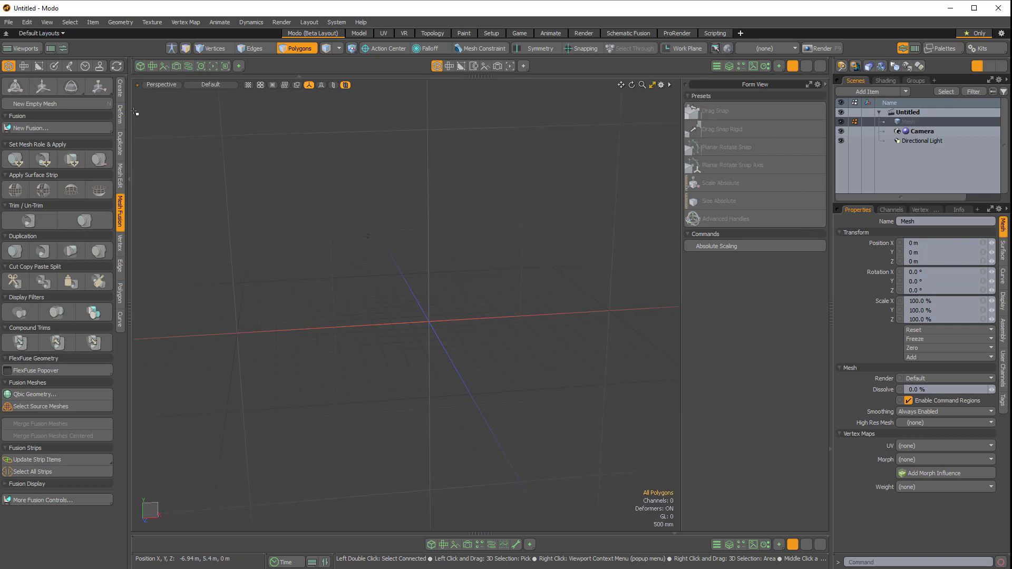
Show the Create tool set, then open, move aside and close the Snaps and Precision popover
{"action": "left_click", "coordinate": [121, 89]}
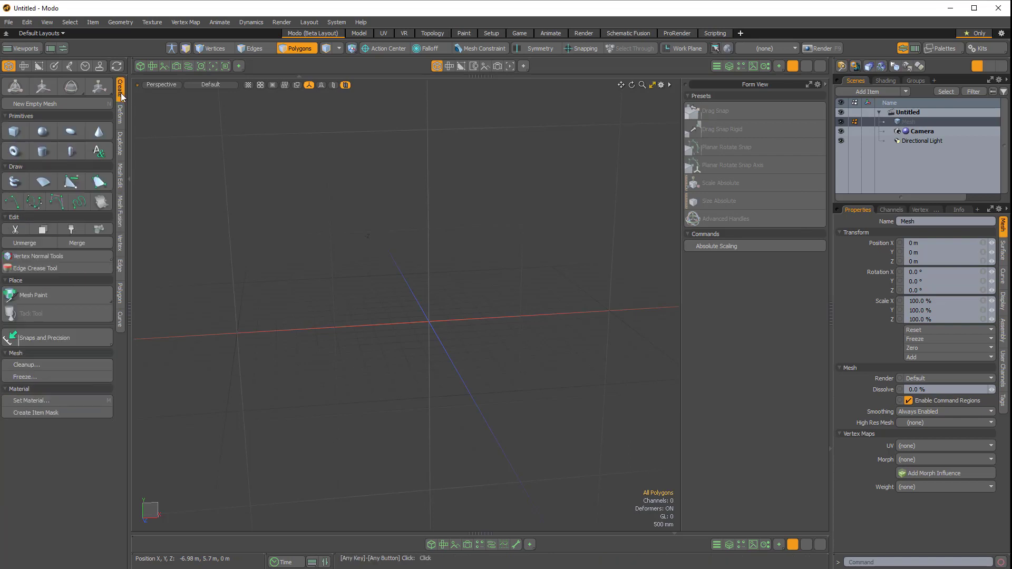
{"action": "left_click", "coordinate": [42, 337]}
{"action": "left_click_drag", "start_coordinate": [191, 255], "coordinate": [228, 203]}
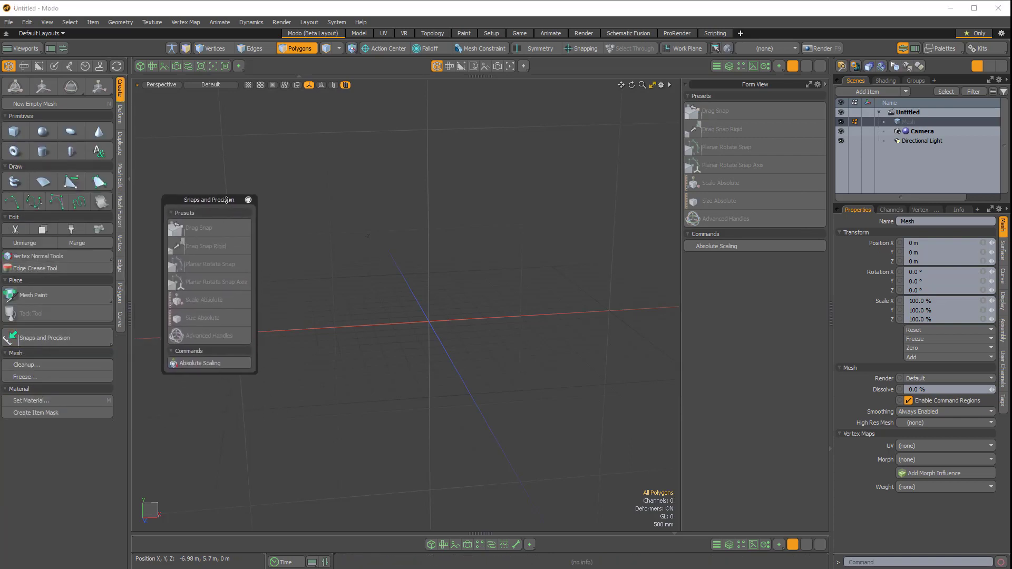
{"action": "left_click", "coordinate": [251, 200]}
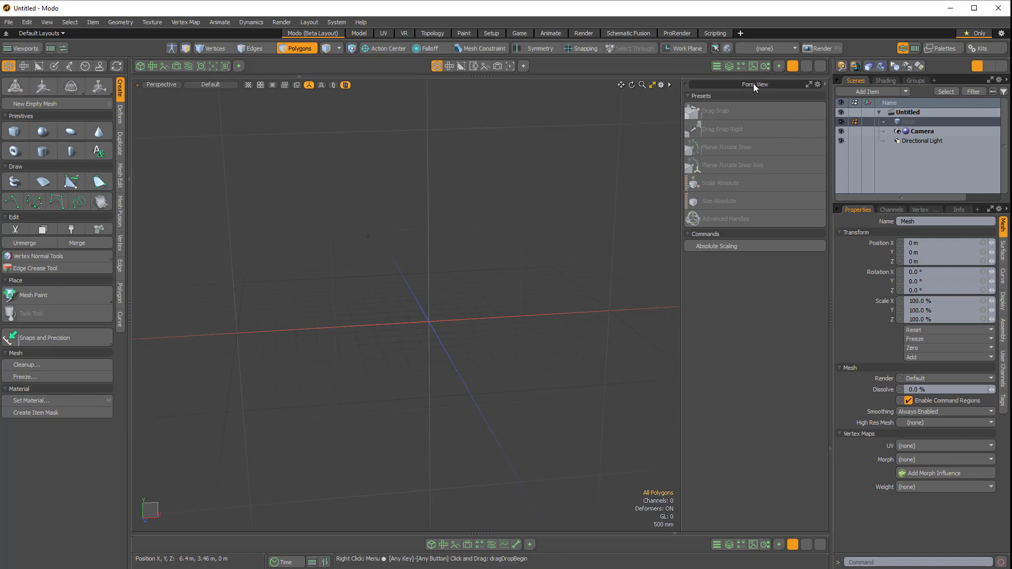
Change the Form View's Exports to Multiresolution Mesh and close the options
{"action": "left_click", "coordinate": [818, 84]}
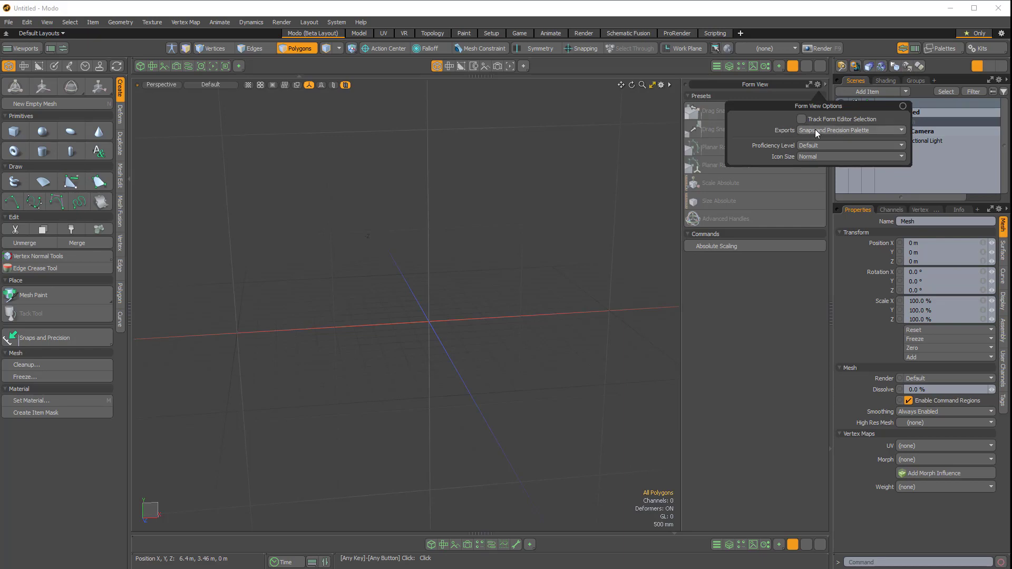
{"action": "left_click", "coordinate": [830, 130]}
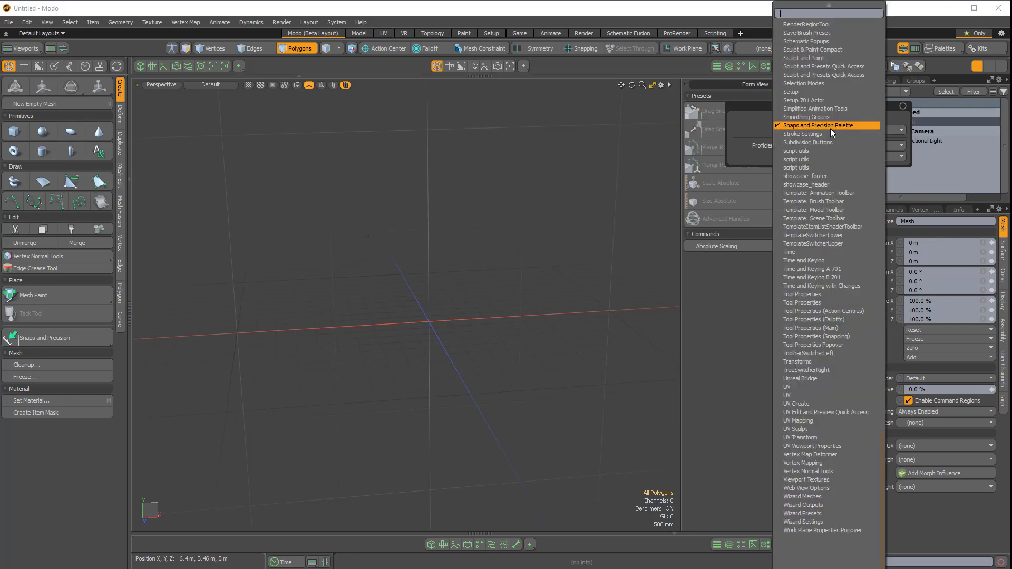
{"action": "scroll", "coordinate": [842, 236], "scroll_direction": "up", "scroll_amount": 10}
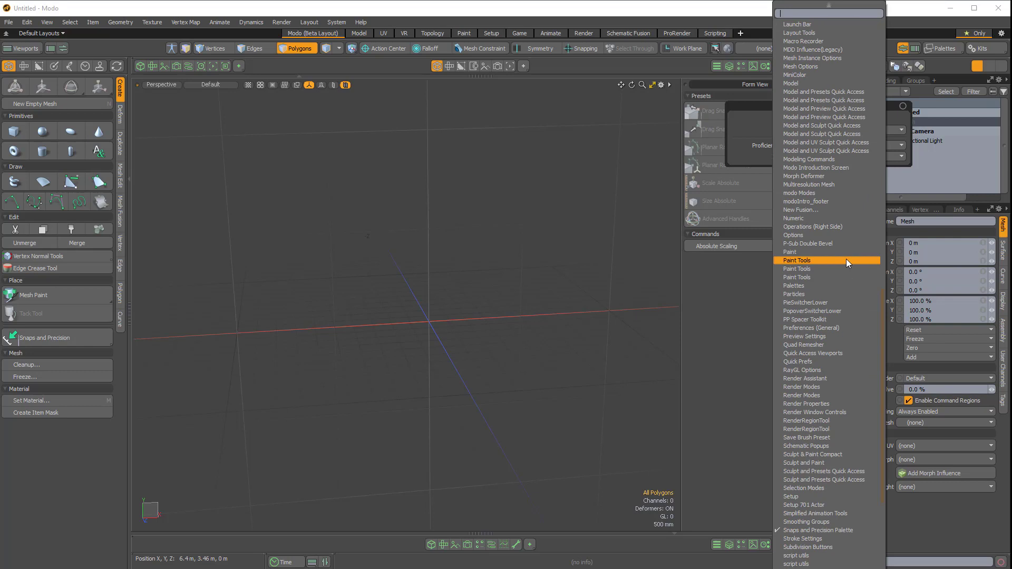
{"action": "left_click", "coordinate": [816, 186]}
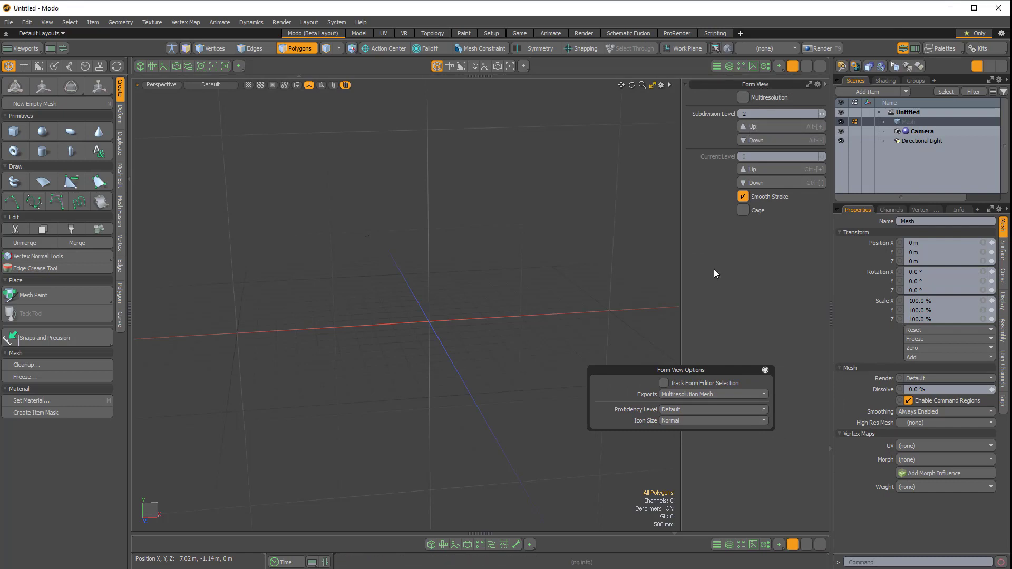
{"action": "left_click", "coordinate": [766, 370]}
Change the Form View's Exports to the New Fusion... form
{"action": "right_click", "coordinate": [750, 84]}
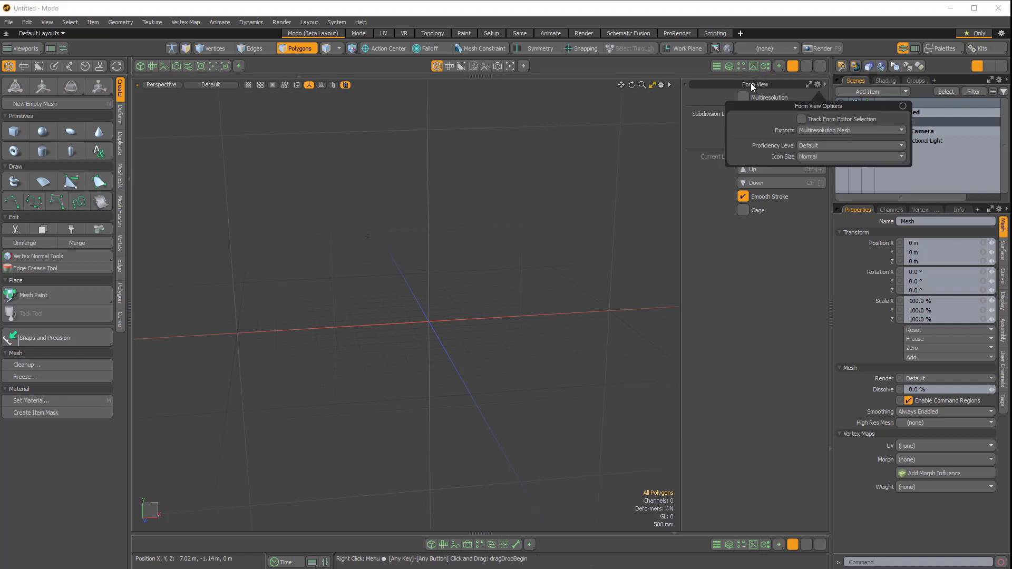
{"action": "left_click", "coordinate": [823, 132]}
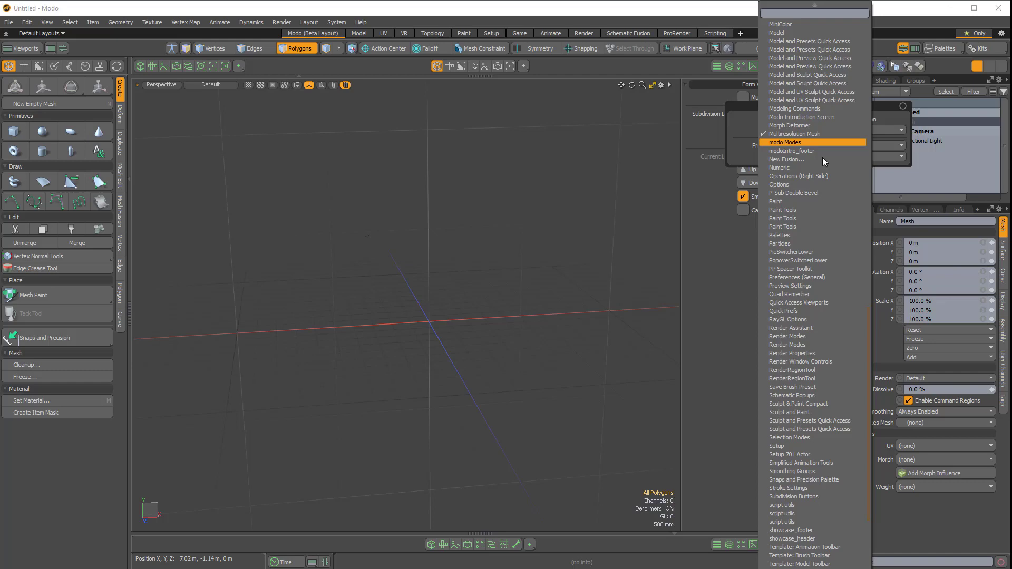
{"action": "scroll", "coordinate": [828, 306], "scroll_direction": "down", "scroll_amount": 2}
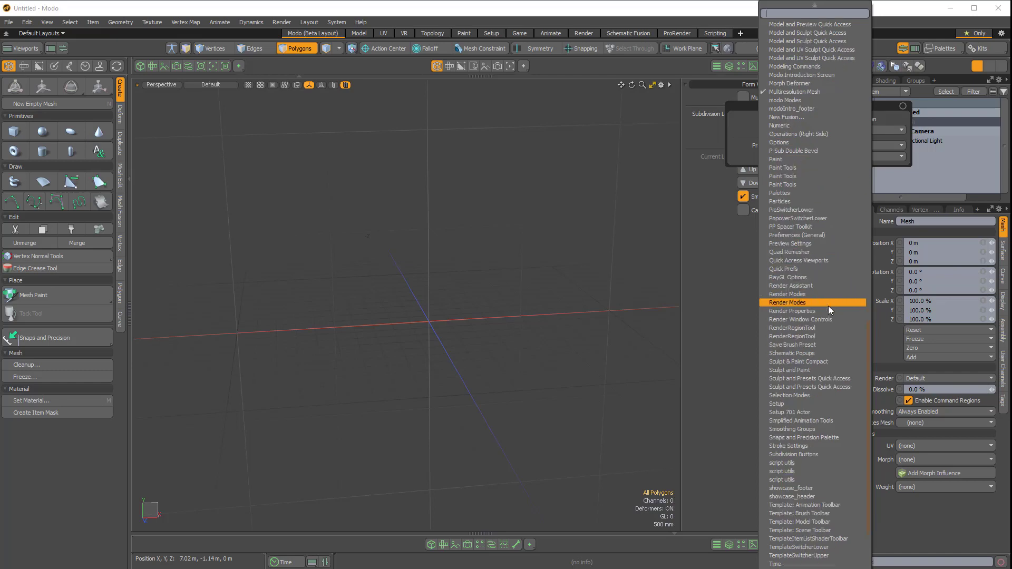
{"action": "scroll", "coordinate": [827, 306], "scroll_direction": "up", "scroll_amount": 4}
{"action": "scroll", "coordinate": [795, 124], "scroll_direction": "up", "scroll_amount": 2}
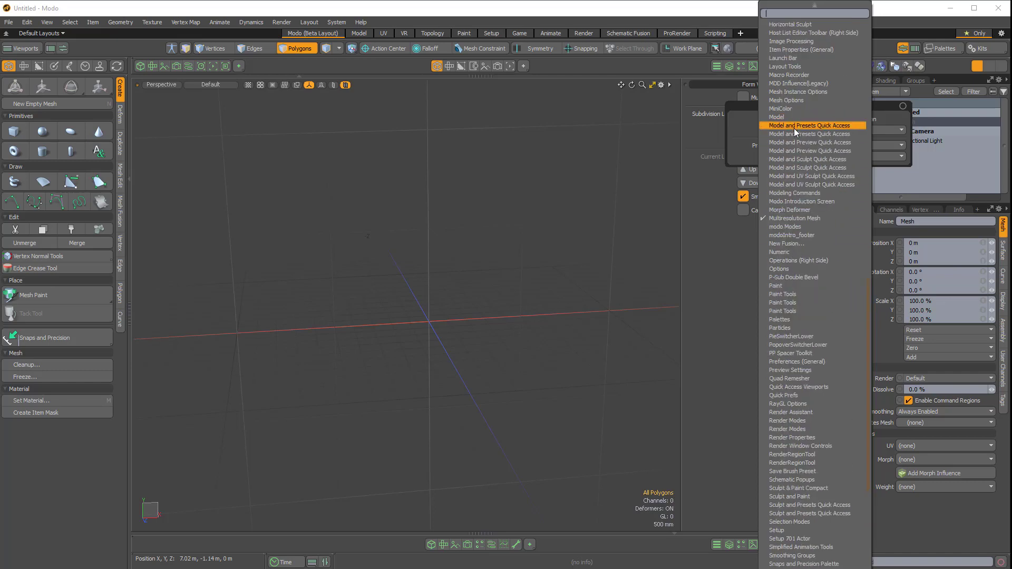
{"action": "left_click", "coordinate": [785, 243]}
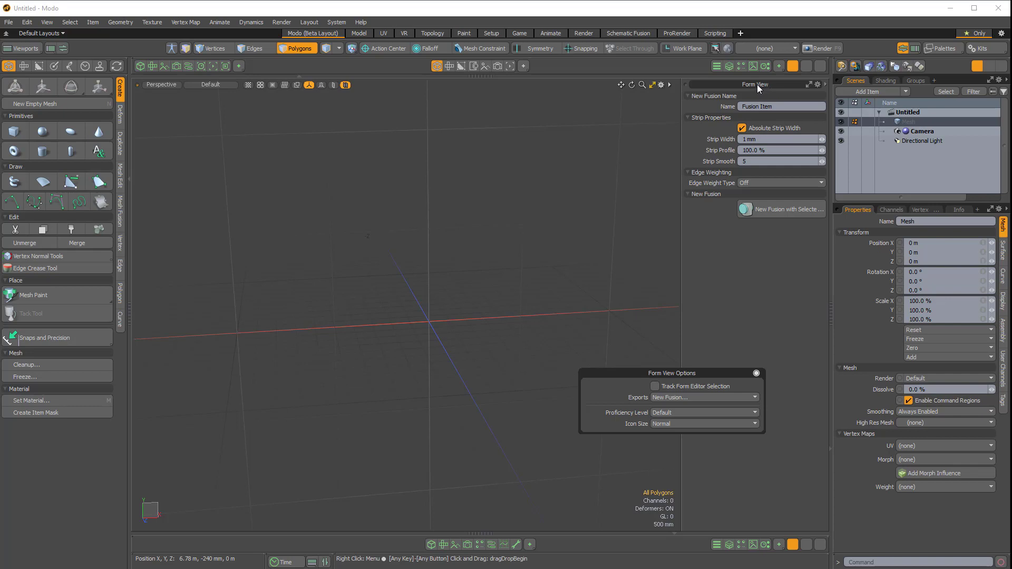
Move the Form View Options popup beside the panel and set Exports to B-Spline Edit
{"action": "left_click_drag", "start_coordinate": [663, 404], "coordinate": [567, 192]}
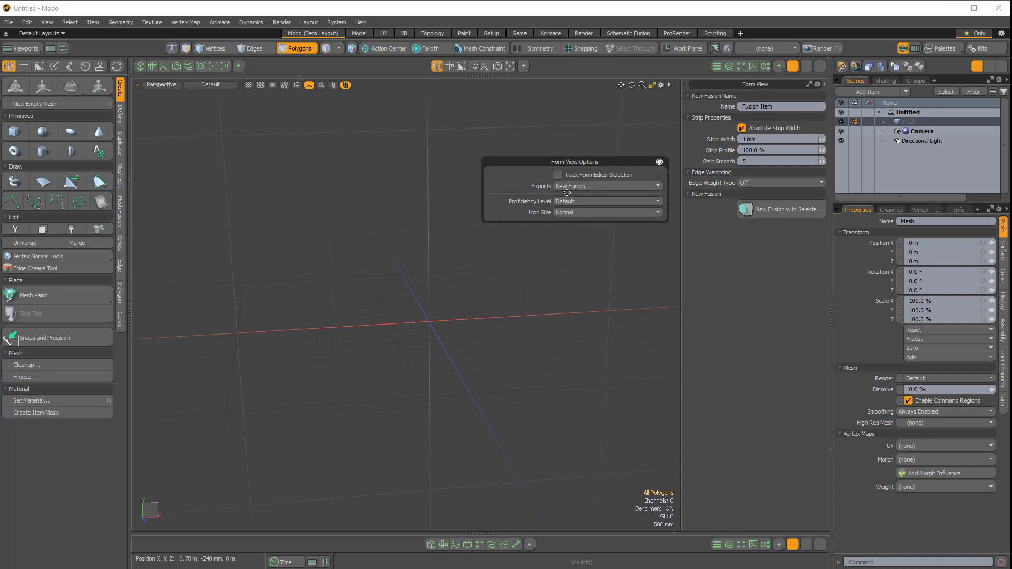
{"action": "left_click", "coordinate": [573, 186]}
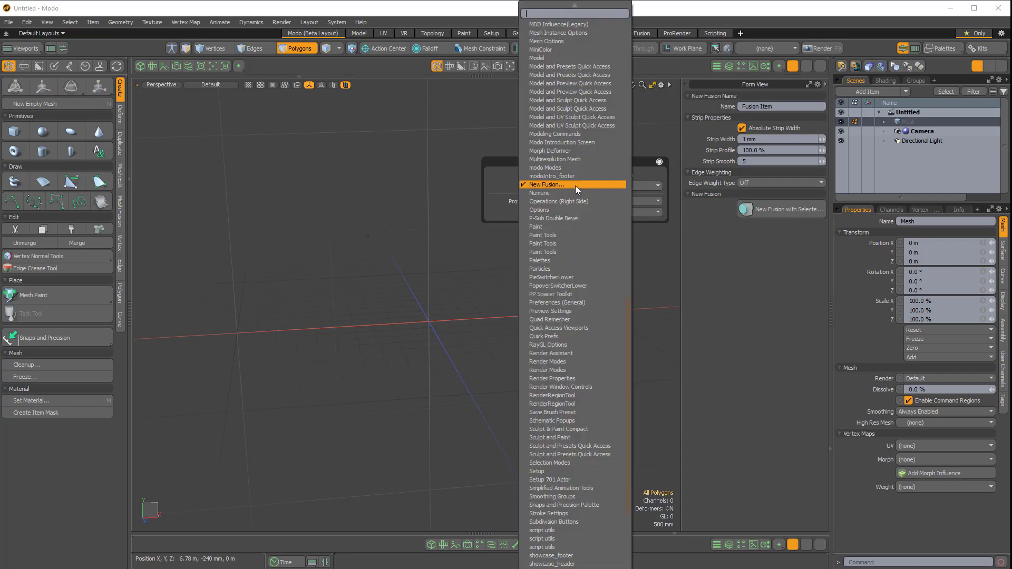
{"action": "scroll", "coordinate": [596, 305], "scroll_direction": "up", "scroll_amount": 10}
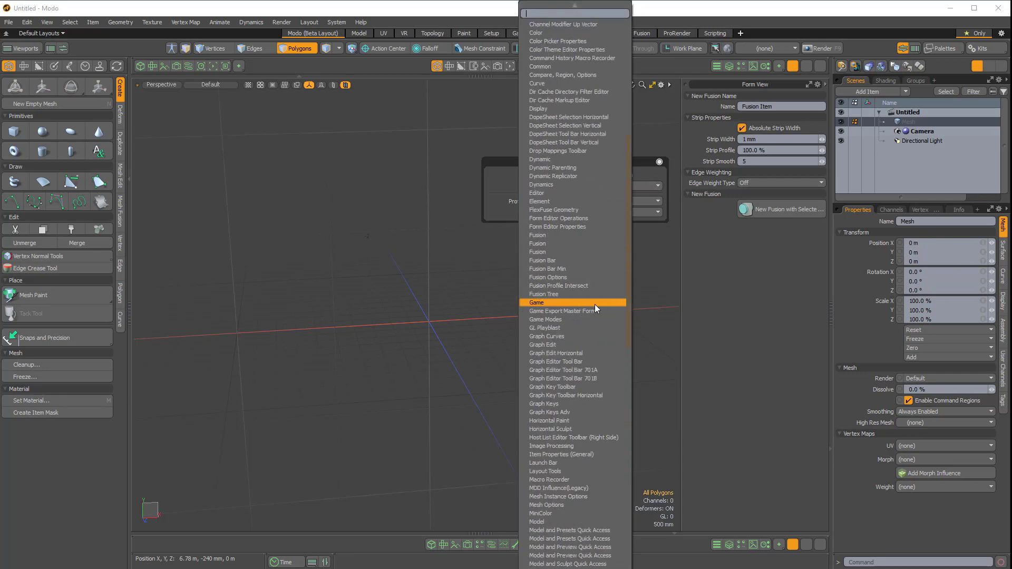
{"action": "scroll", "coordinate": [594, 309], "scroll_direction": "up", "scroll_amount": 10}
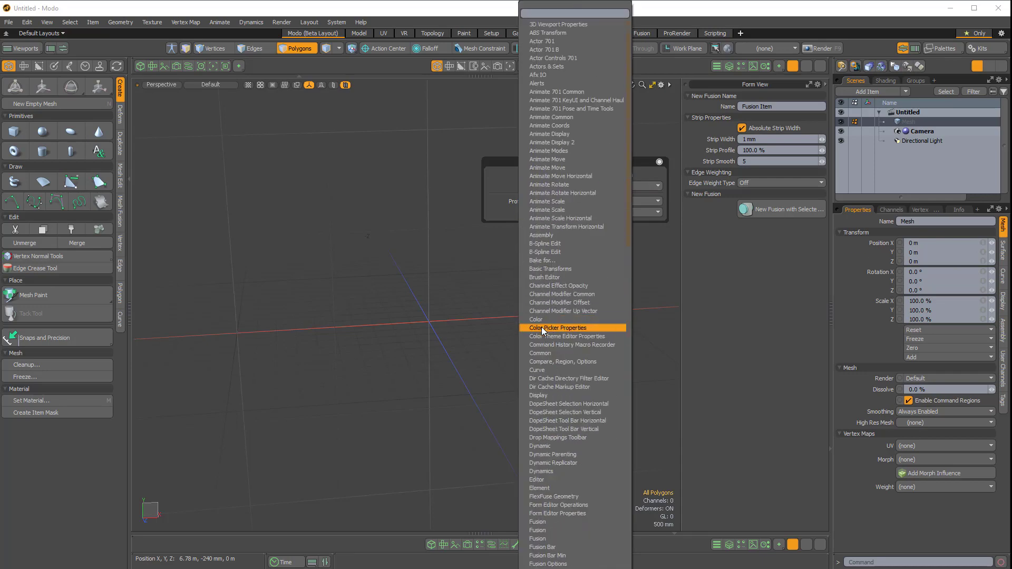
{"action": "left_click", "coordinate": [561, 252]}
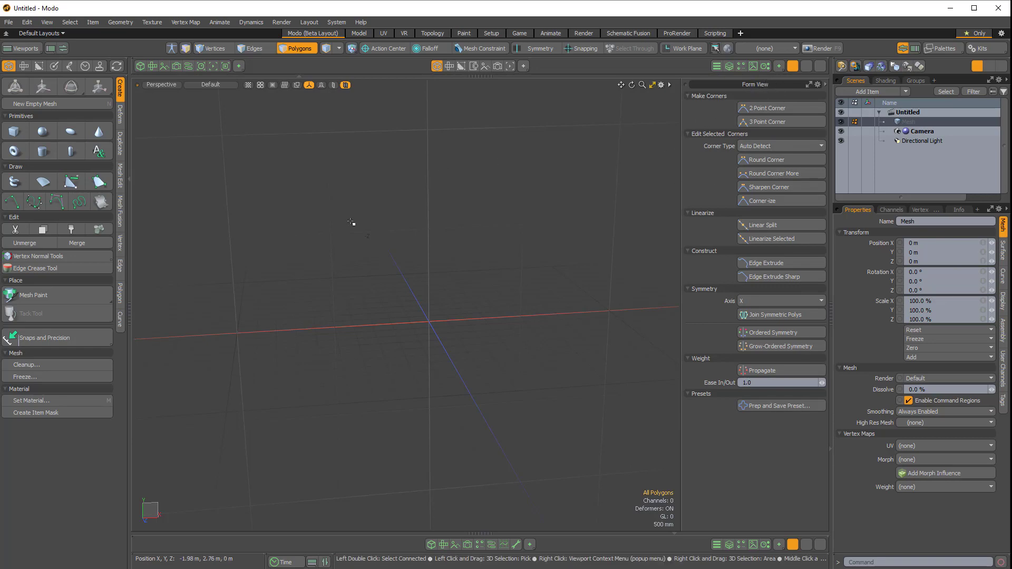
{"action": "key", "text": "F6"}
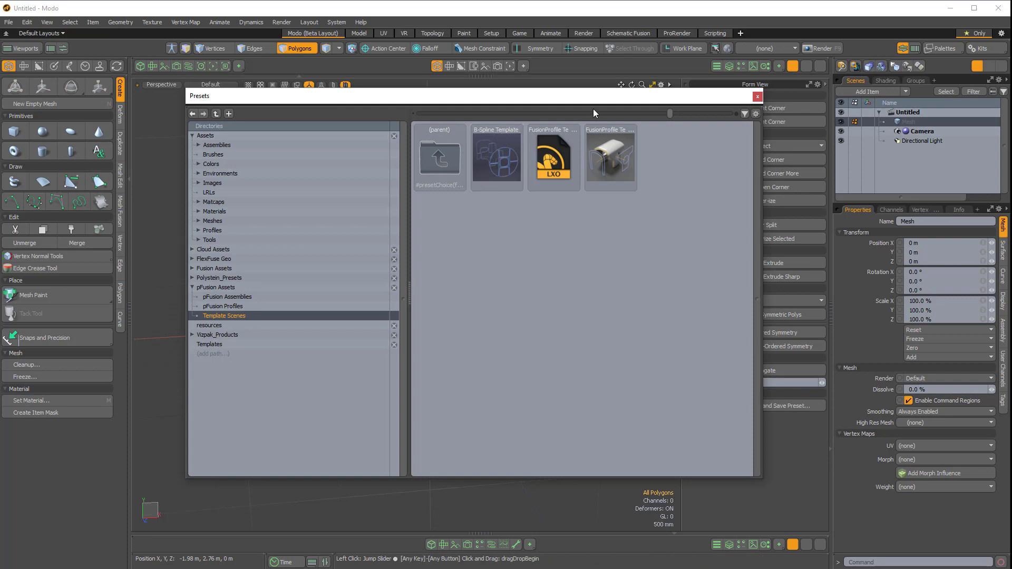
{"action": "left_click_drag", "start_coordinate": [594, 96], "coordinate": [469, 92]}
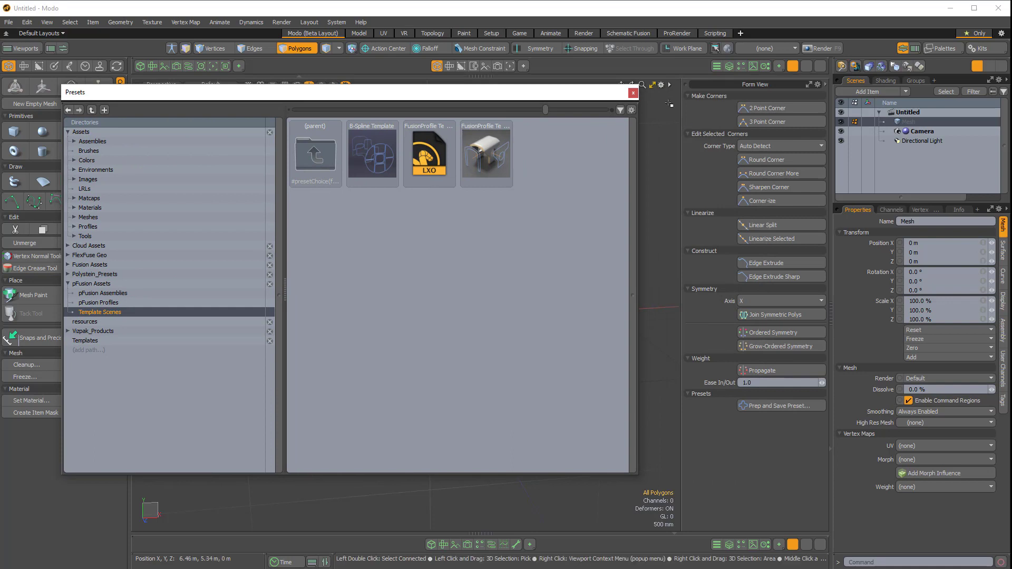
{"action": "left_click", "coordinate": [633, 94]}
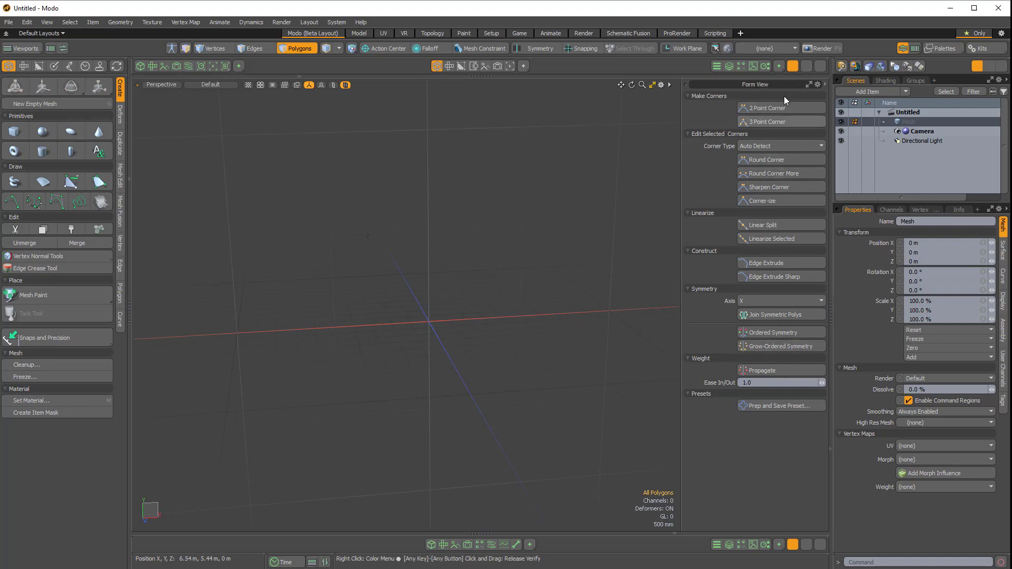
Switch to the custom preset with an empty panel and make that panel an Application > Form View
{"action": "left_click", "coordinate": [807, 66]}
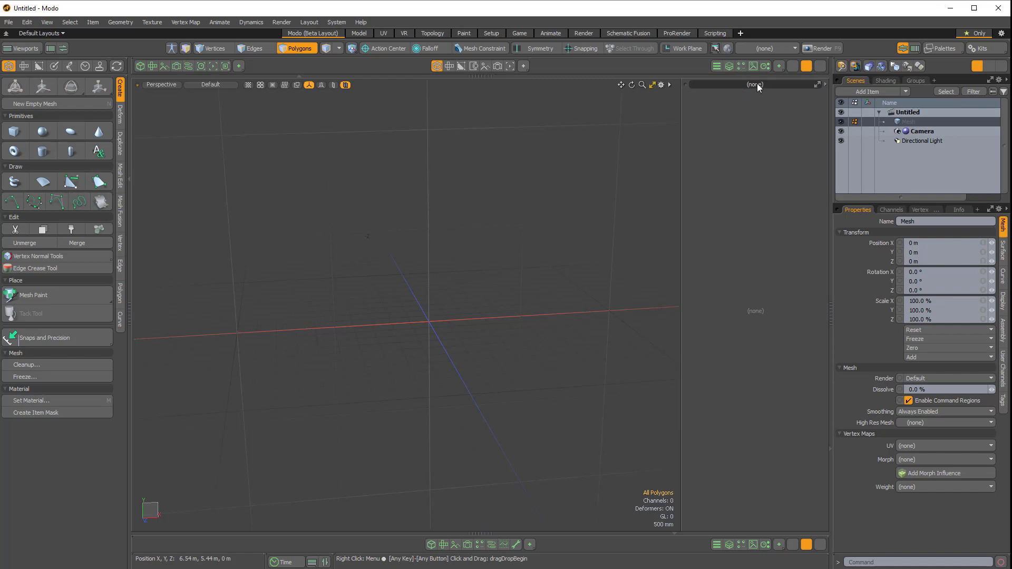
{"action": "left_click", "coordinate": [825, 85]}
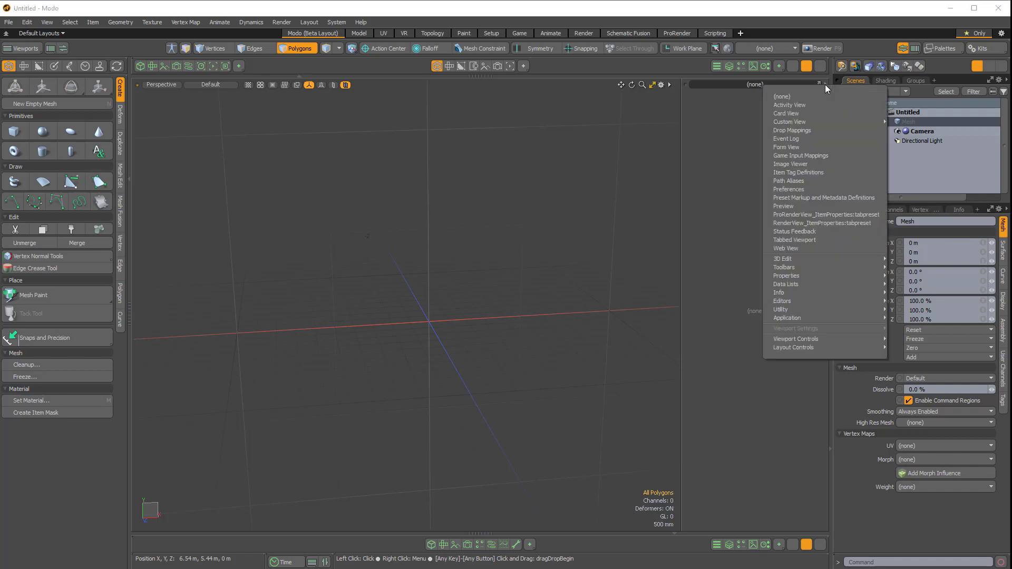
{"action": "mouse_move", "coordinate": [793, 318]}
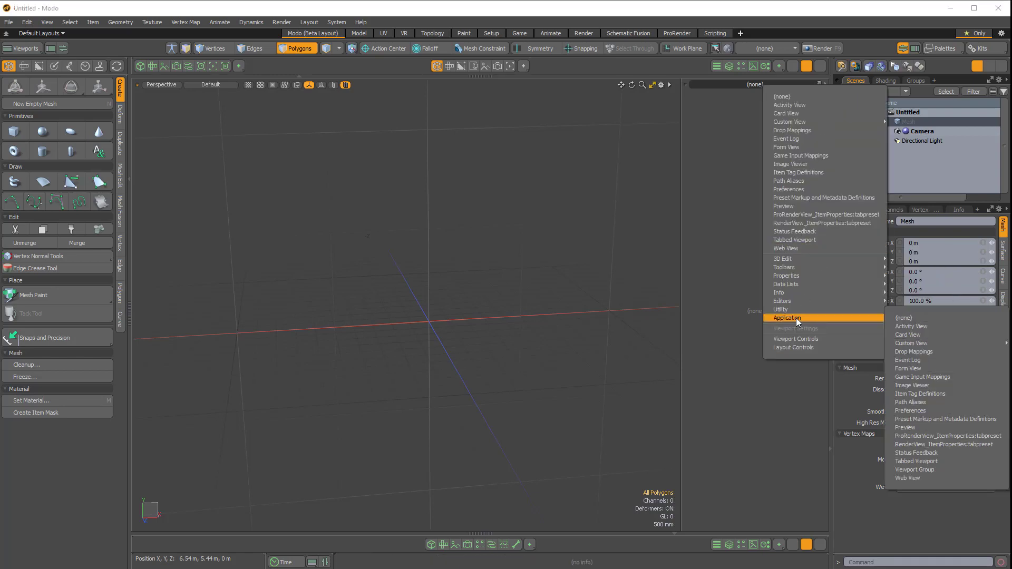
{"action": "left_click", "coordinate": [920, 369]}
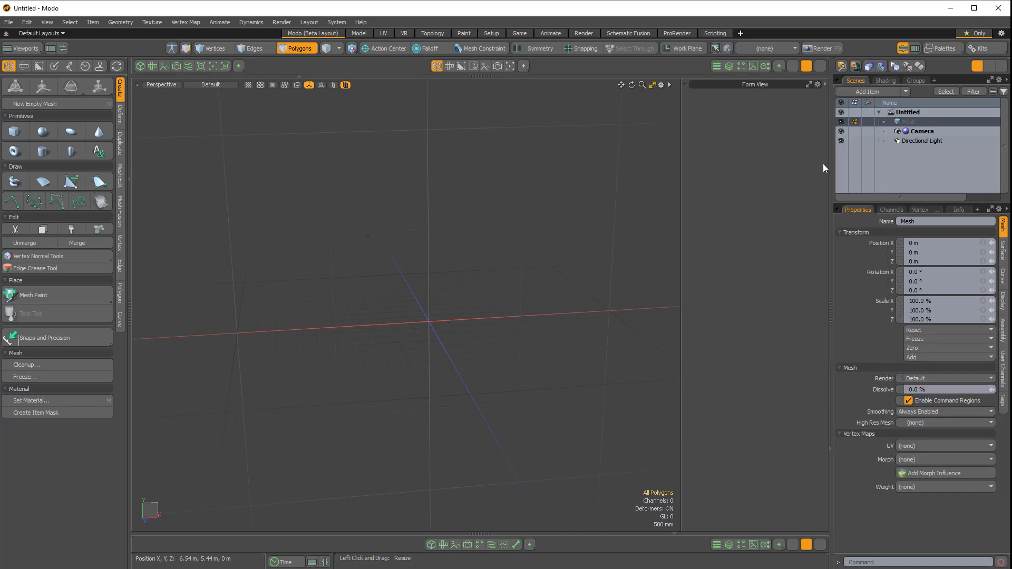
Set the new Form View's Exports to FlexFuse Geometry, then test the Custom A and B buttons
{"action": "left_click", "coordinate": [755, 82]}
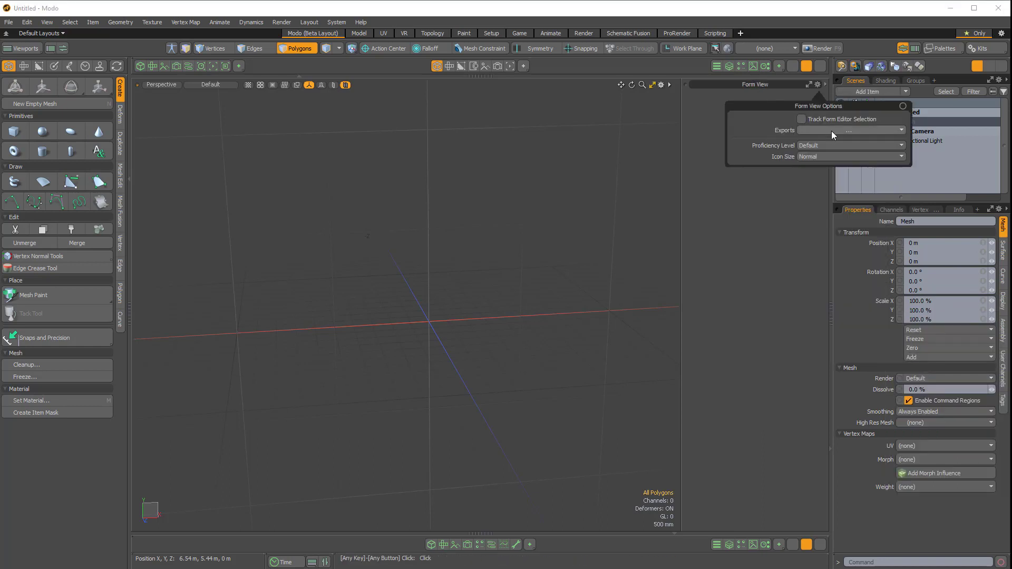
{"action": "left_click", "coordinate": [850, 131]}
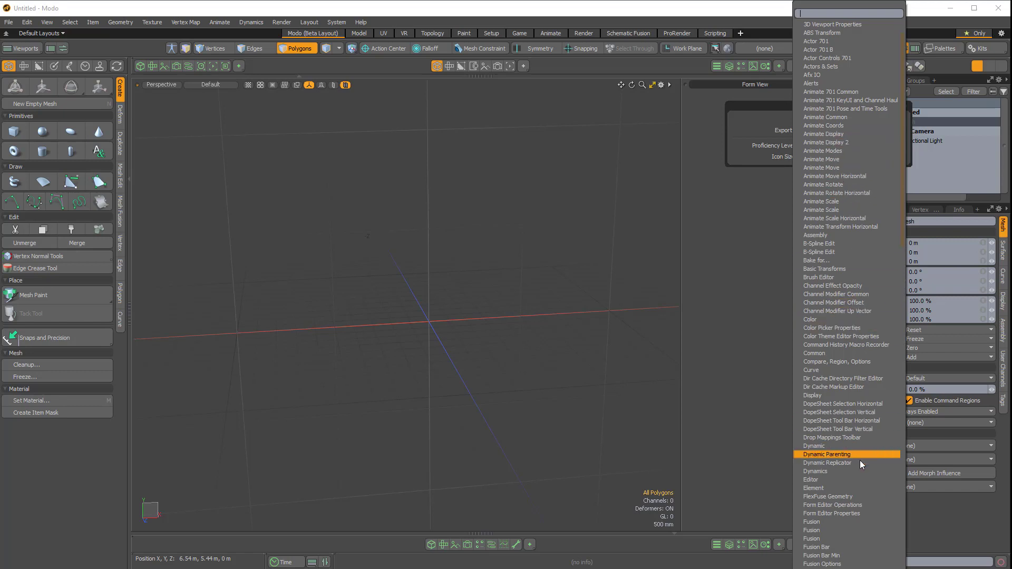
{"action": "left_click", "coordinate": [834, 497]}
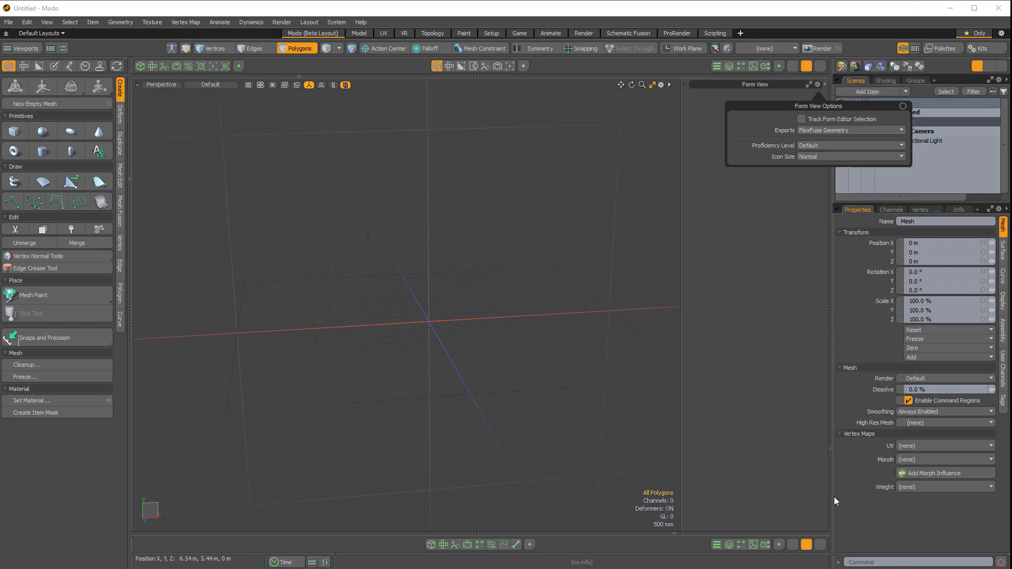
{"action": "left_click_drag", "start_coordinate": [811, 104], "coordinate": [484, 167]}
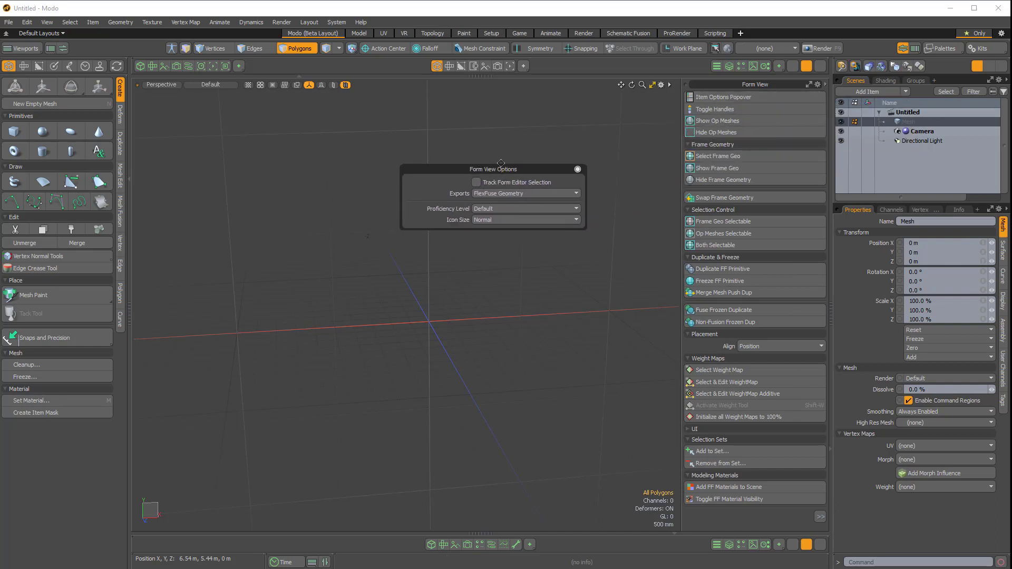
{"action": "left_click", "coordinate": [578, 169]}
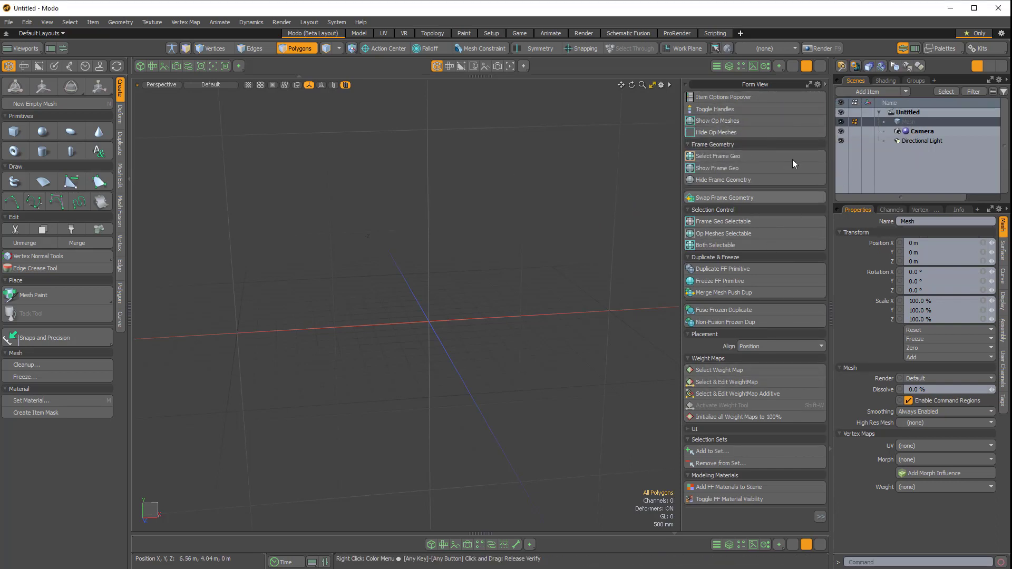
{"action": "left_click", "coordinate": [793, 67]}
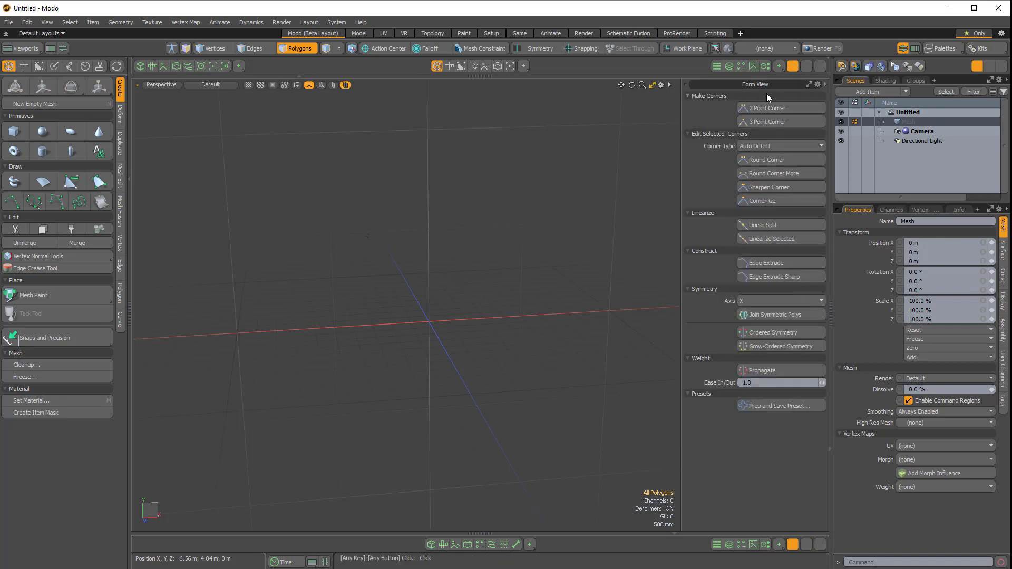
{"action": "left_click", "coordinate": [807, 65]}
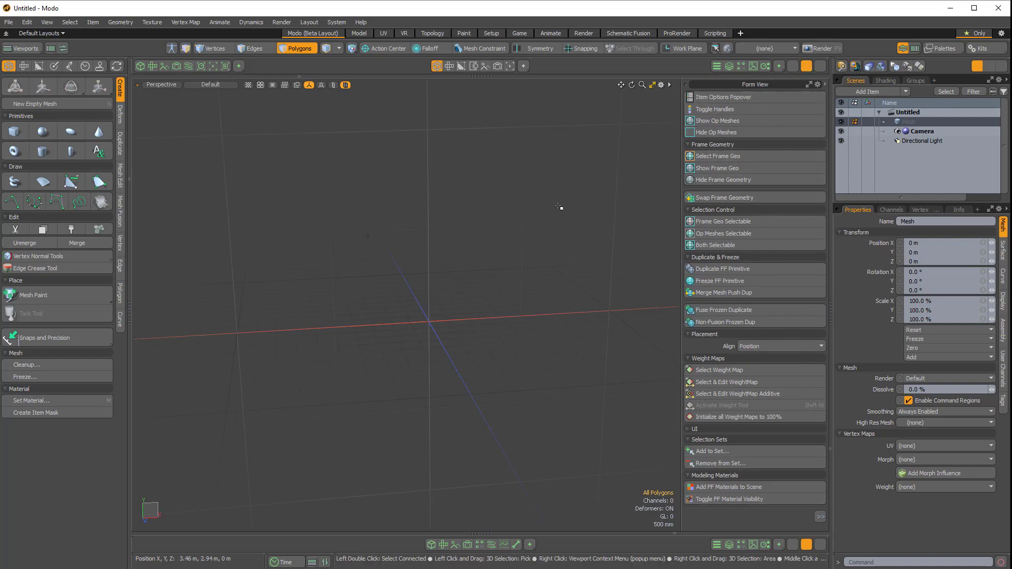
Switch to the Mesh Fusion tools and float the FlexFuse Geometry popover near the top
{"action": "left_click", "coordinate": [121, 204]}
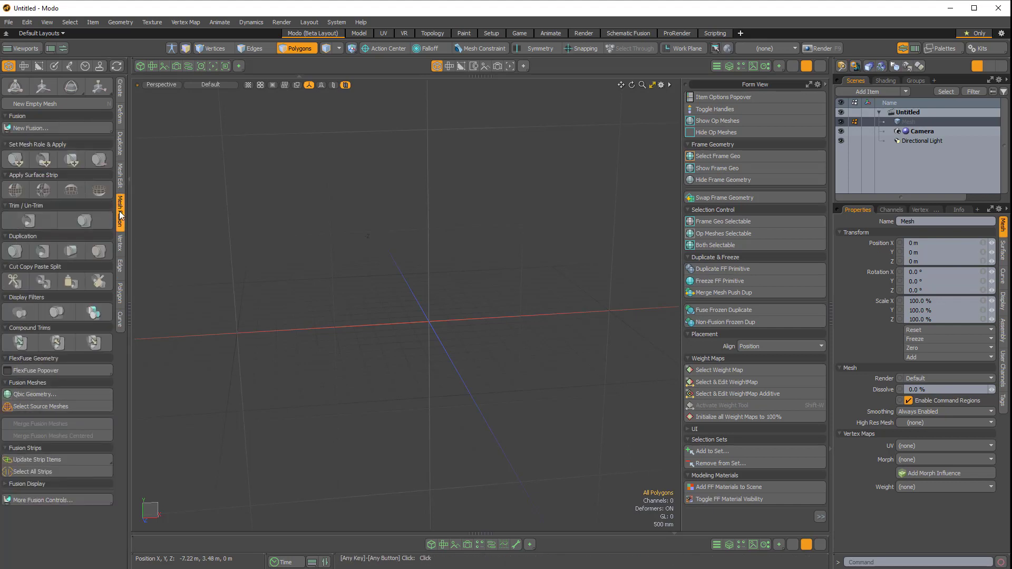
{"action": "left_click", "coordinate": [33, 370]}
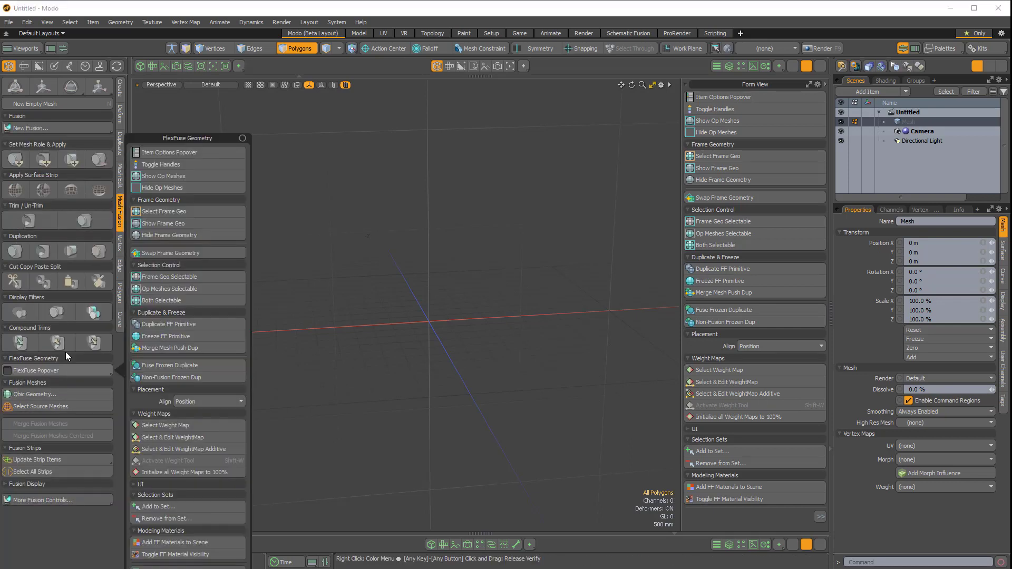
{"action": "left_click_drag", "start_coordinate": [186, 139], "coordinate": [217, 48]}
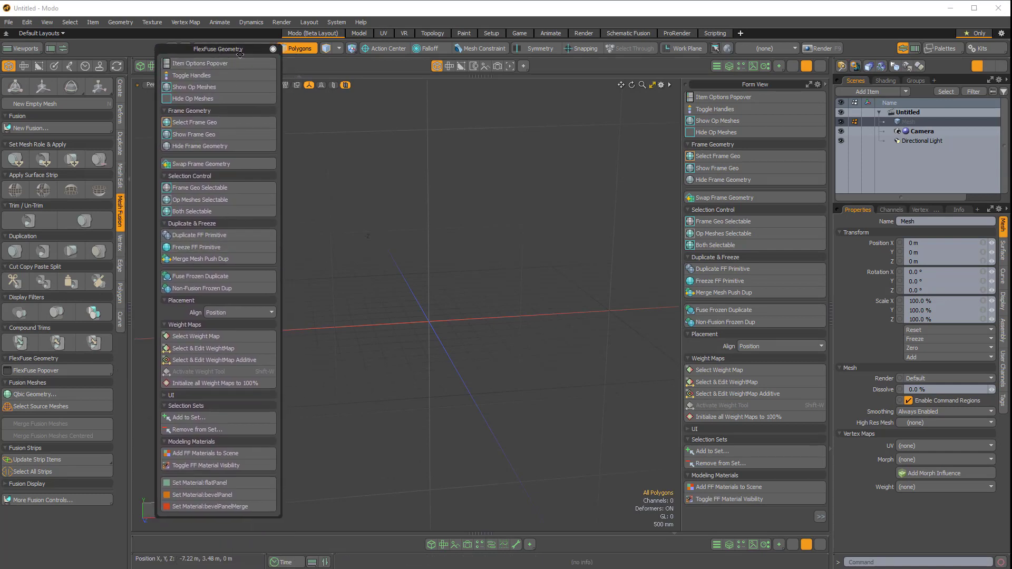
{"action": "left_click_drag", "start_coordinate": [191, 49], "coordinate": [167, 36]}
Collapse Frame Geometry, Selection Control, Duplicate & Freeze and Weight Maps, and expand the extra Set Material options
{"action": "left_click", "coordinate": [140, 97]}
{"action": "left_click", "coordinate": [140, 108]}
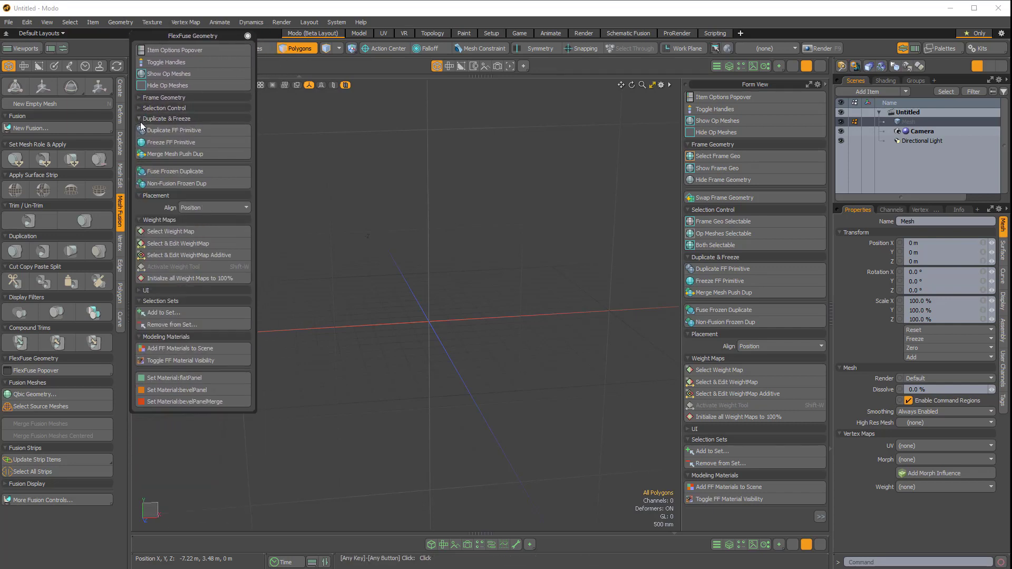
{"action": "left_click", "coordinate": [139, 119]}
{"action": "left_click", "coordinate": [142, 153]}
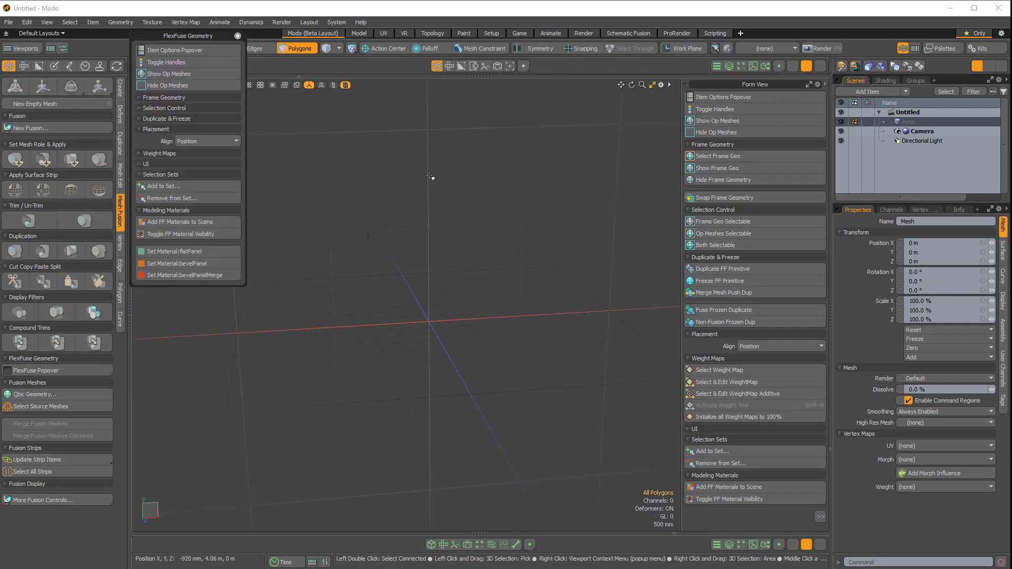
{"action": "left_click_drag", "start_coordinate": [185, 35], "coordinate": [192, 83]}
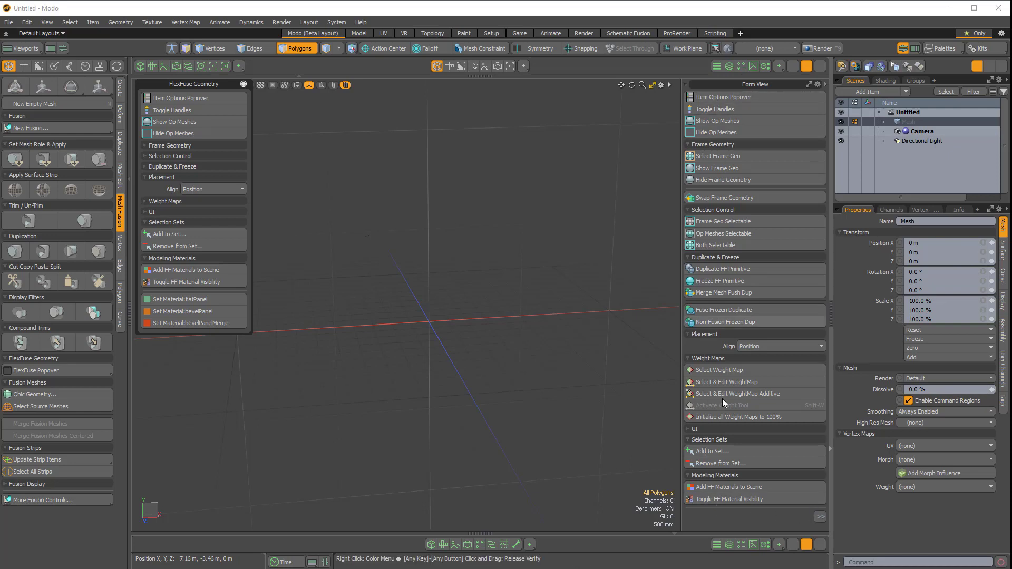
{"action": "left_click", "coordinate": [820, 517]}
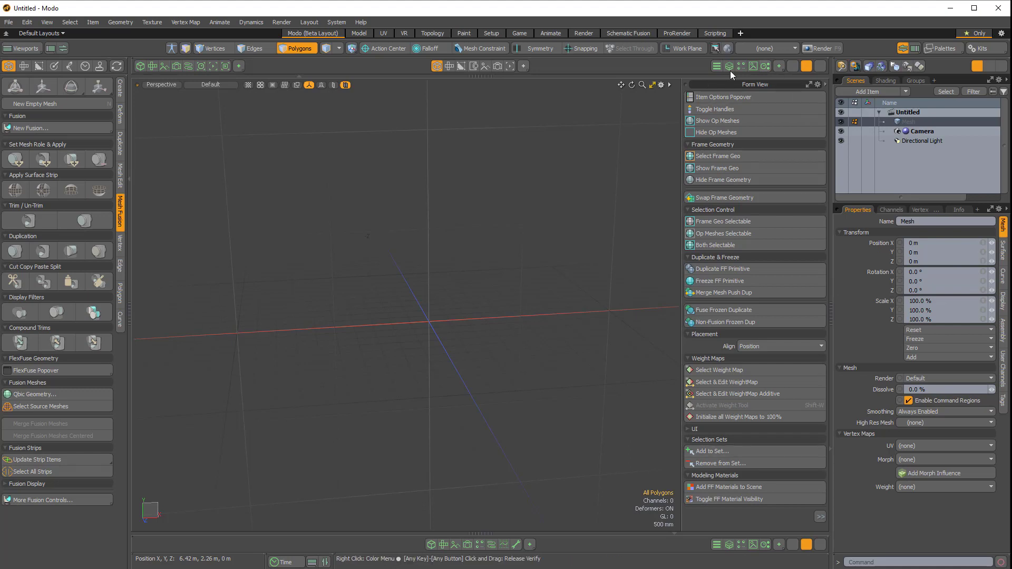
Hide and then restore the right-hand Form View viewport from the Alt right-click viewport menu
{"action": "key", "text": "alt"}
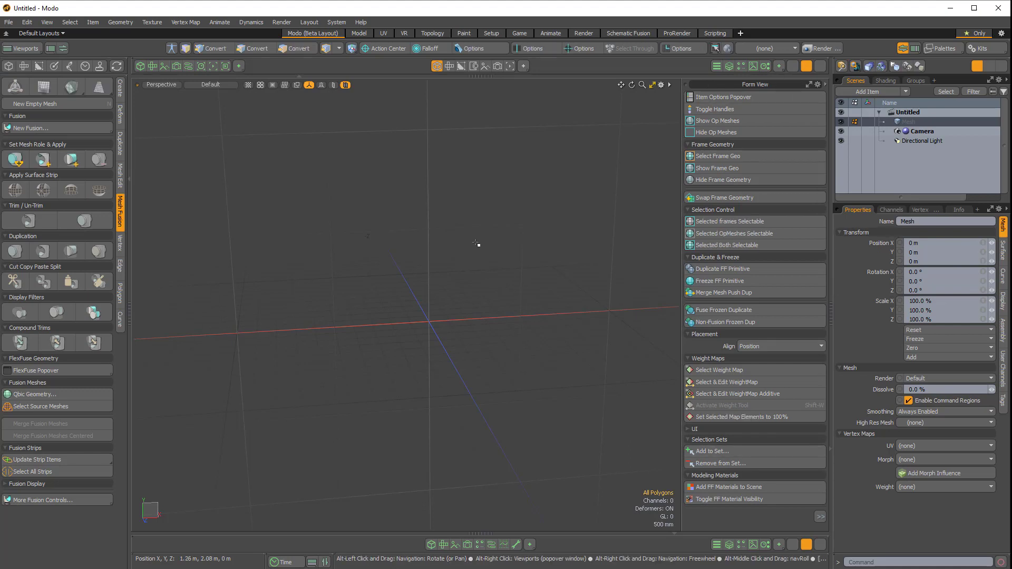
{"action": "right_click", "coordinate": [478, 243], "text": "alt"}
{"action": "left_click", "coordinate": [562, 245]}
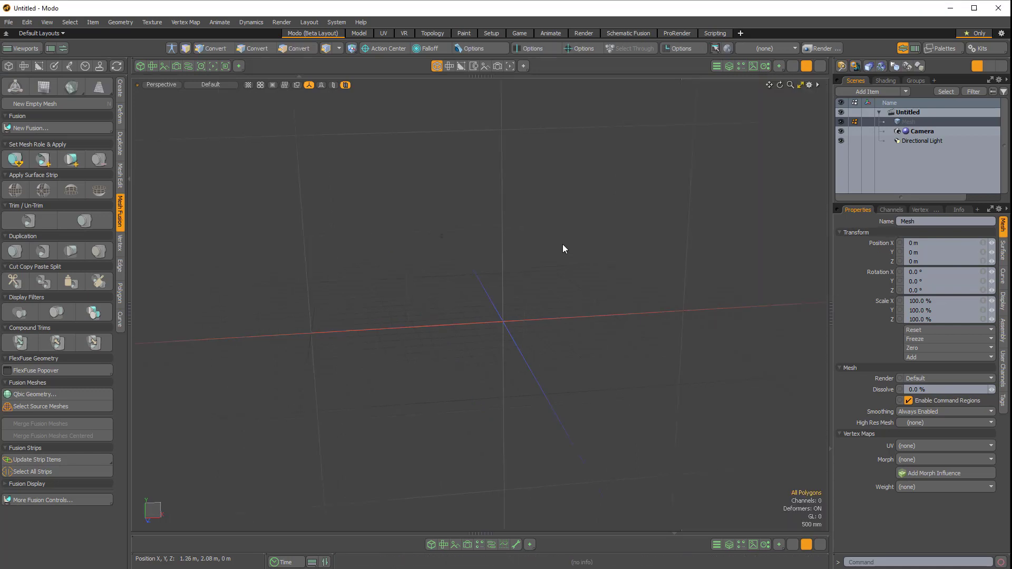
{"action": "right_click", "coordinate": [577, 245], "text": "alt"}
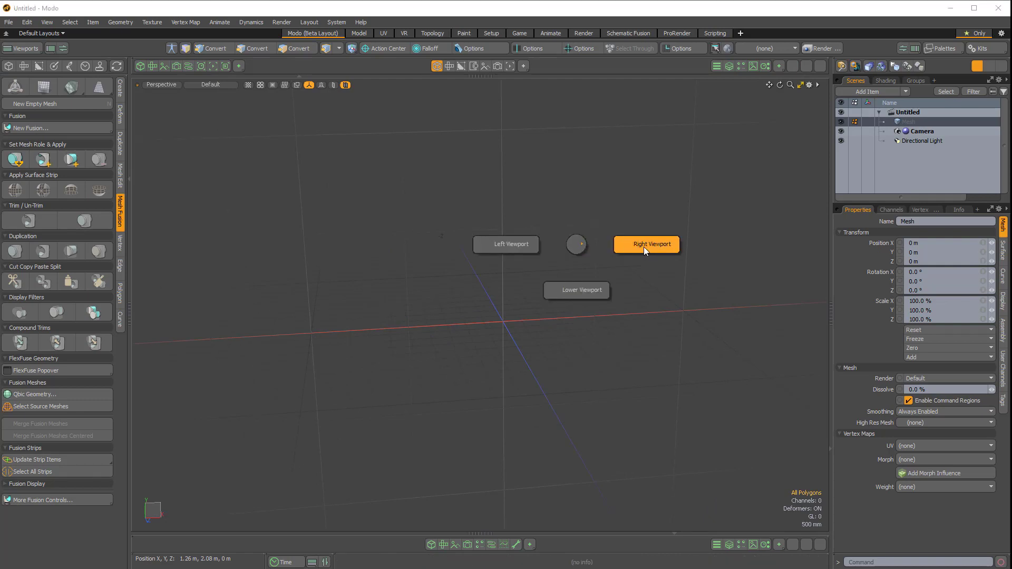
{"action": "left_click", "coordinate": [660, 244]}
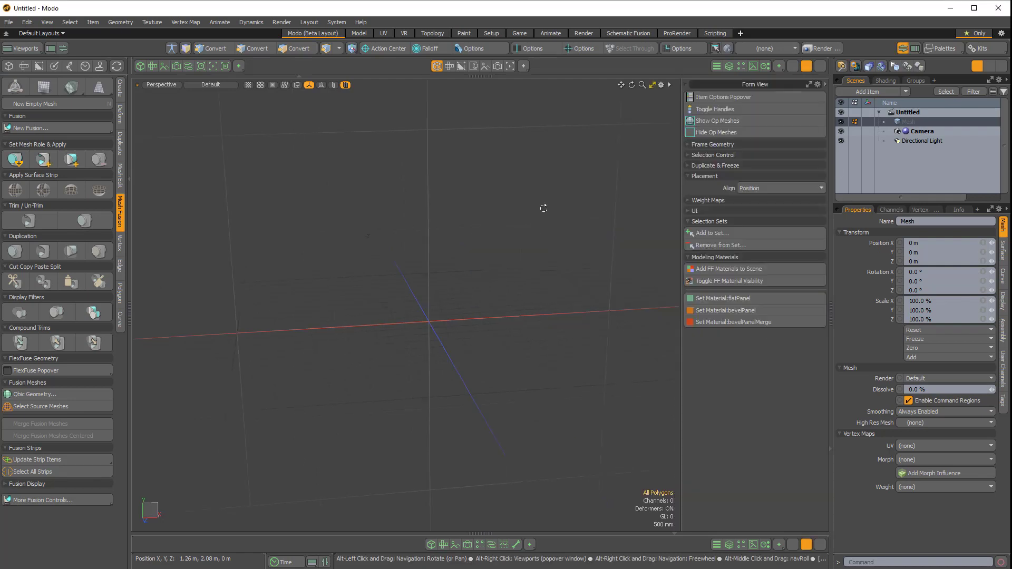
Show the lower viewport with the preset browser listing mesh presets like Octa Cylinder and Pill Cyl
{"action": "key", "text": "3"}
{"action": "right_click", "coordinate": [510, 181], "text": "alt"}
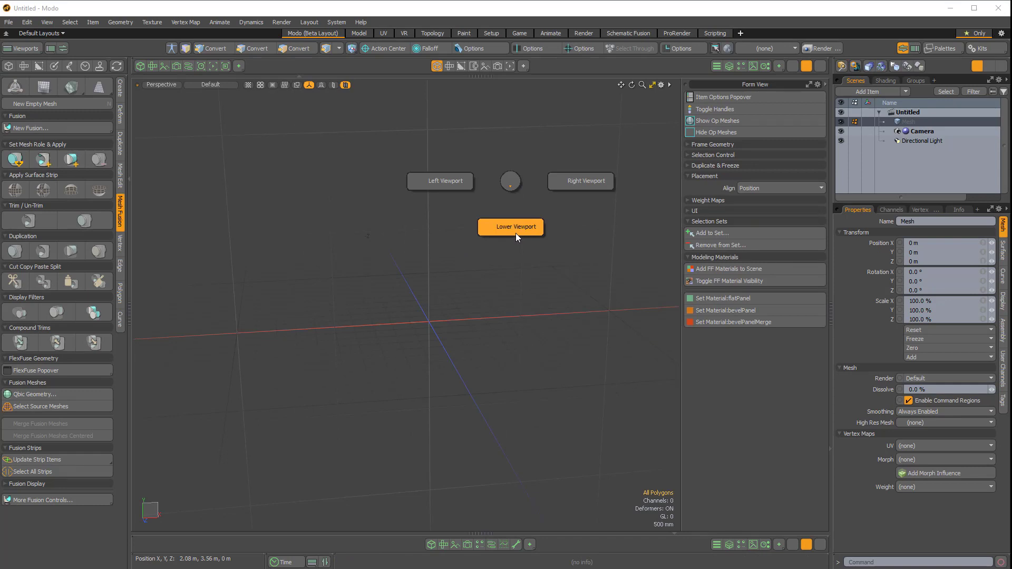
{"action": "left_click", "coordinate": [517, 237]}
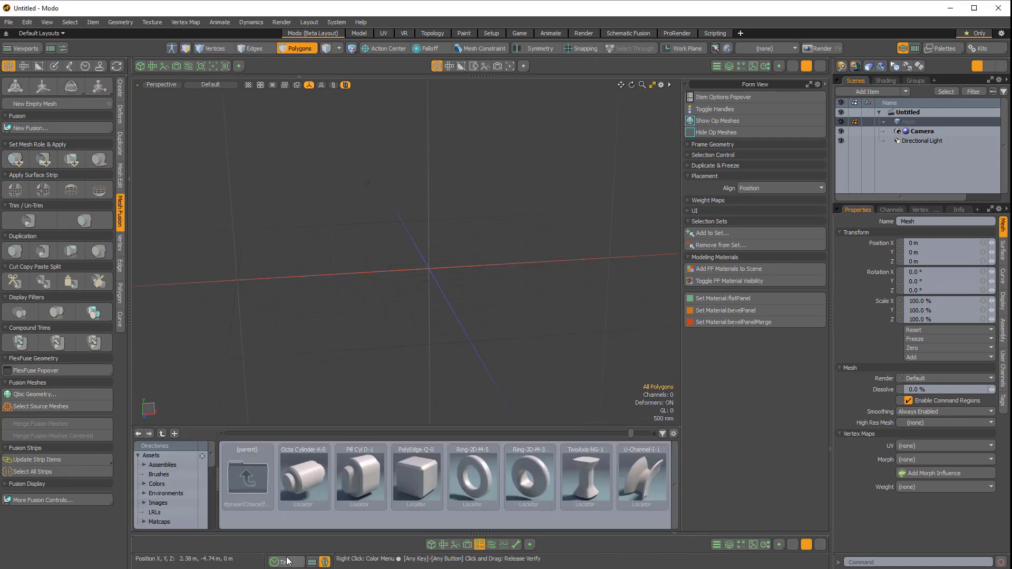
{"action": "left_click", "coordinate": [530, 545]}
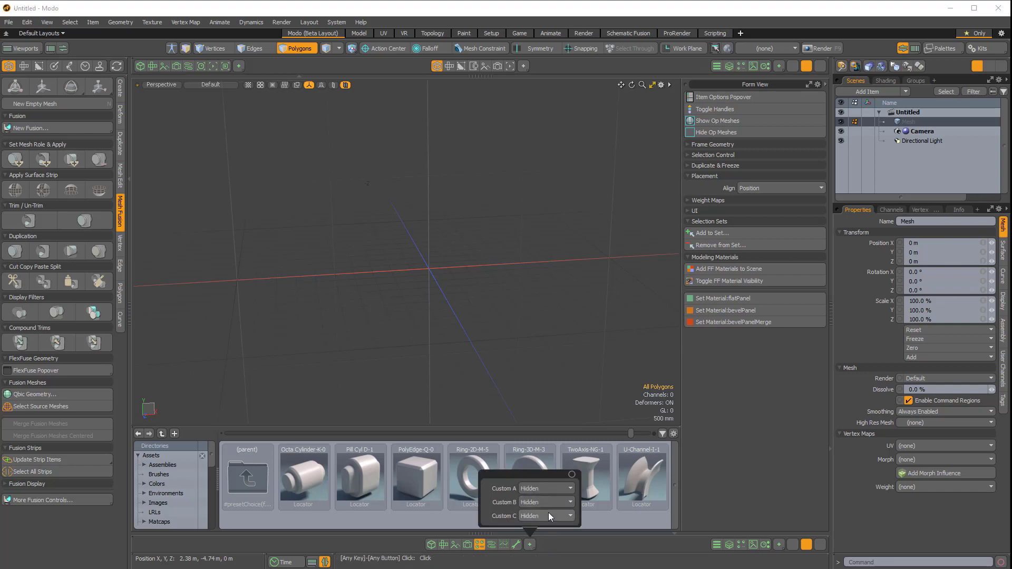